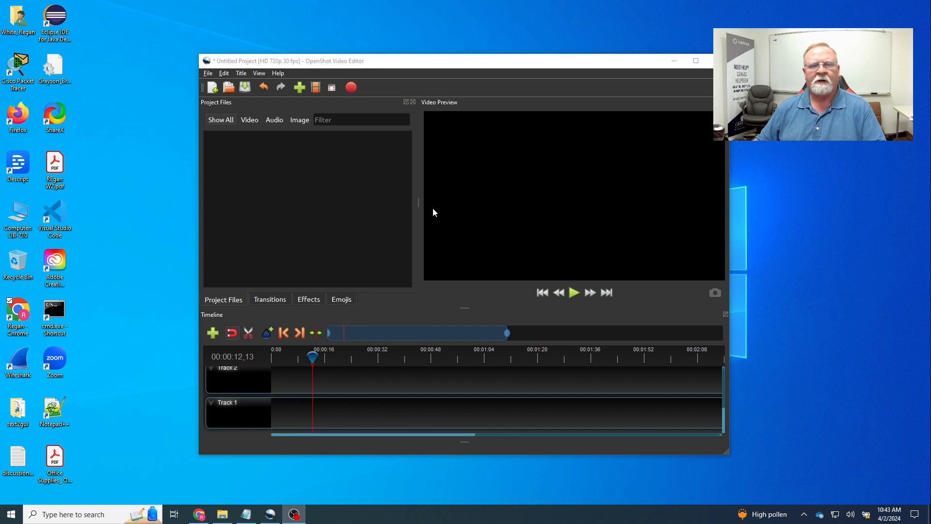
Look through the Preview, Autosave, Cache and Debug preferences, and close the preferences without changing anything
{"action": "left_click", "coordinate": [209, 74]}
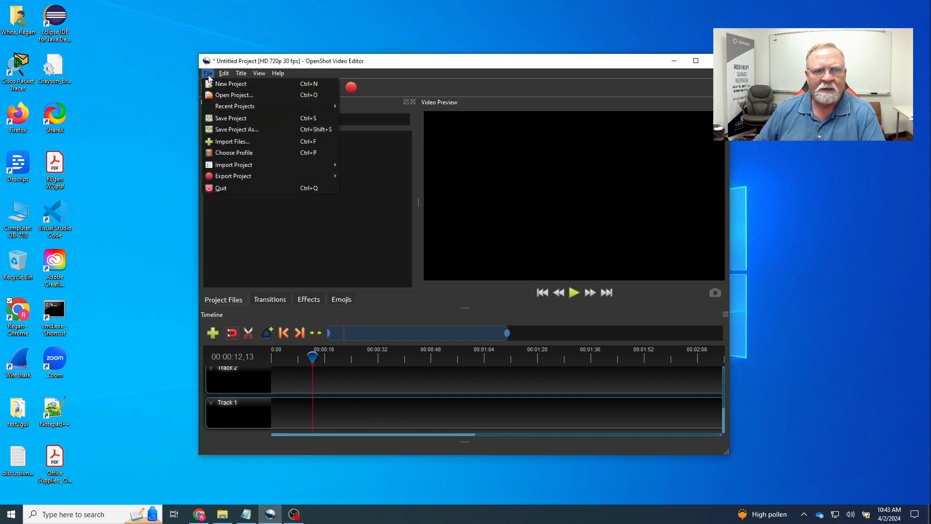
{"action": "mouse_move", "coordinate": [219, 168]}
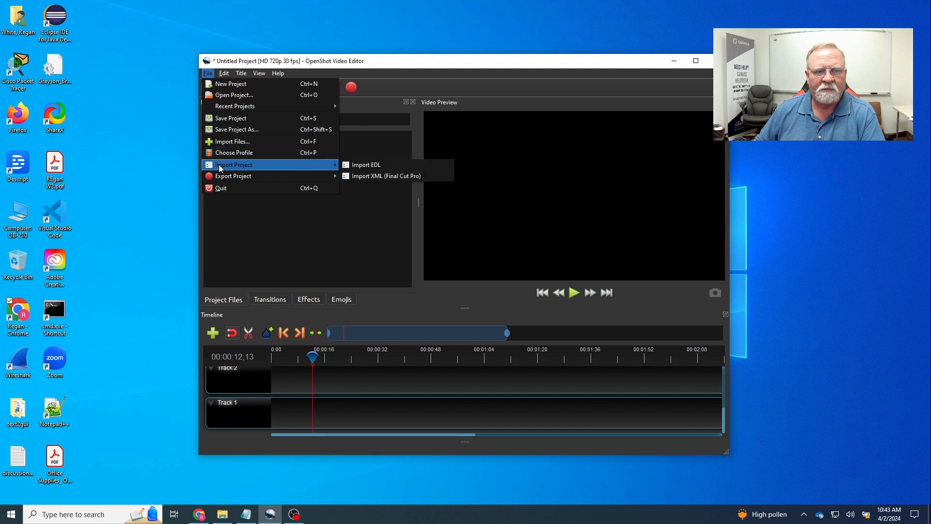
{"action": "mouse_move", "coordinate": [222, 75]}
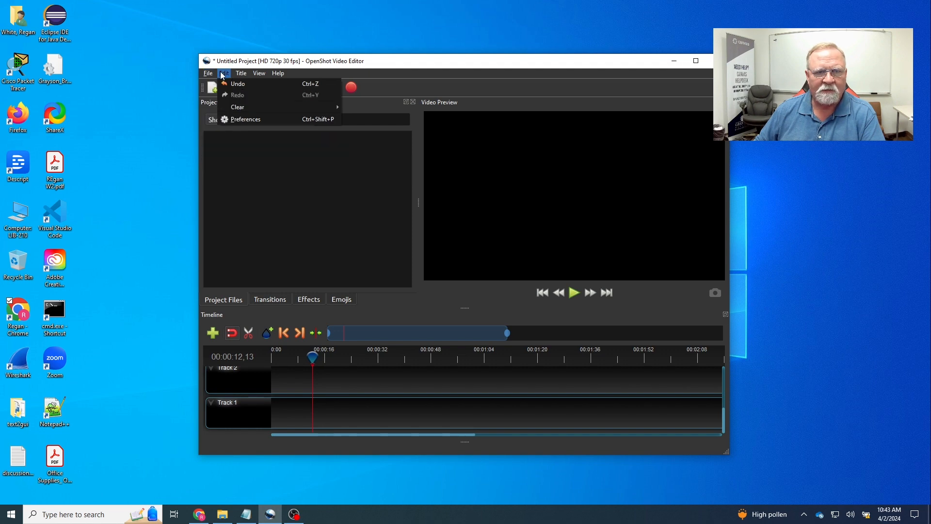
{"action": "left_click", "coordinate": [242, 117]}
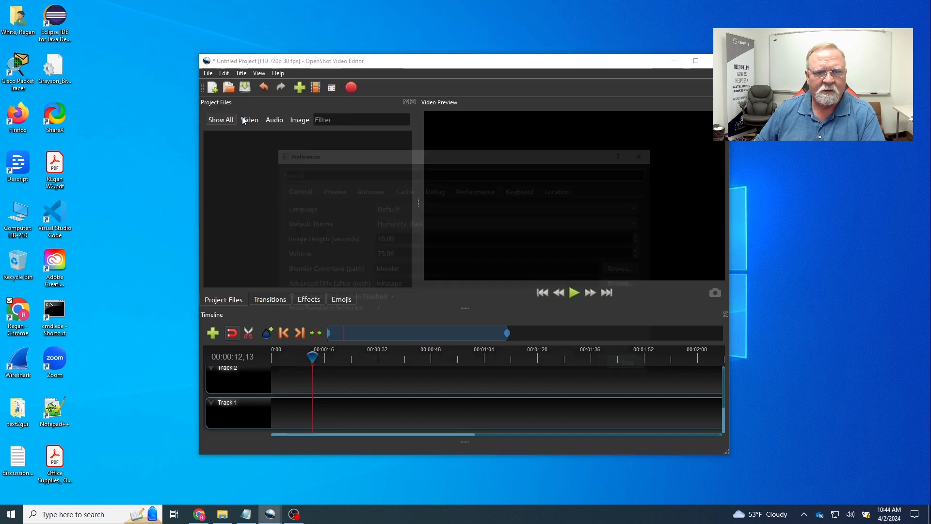
{"action": "left_click", "coordinate": [331, 189]}
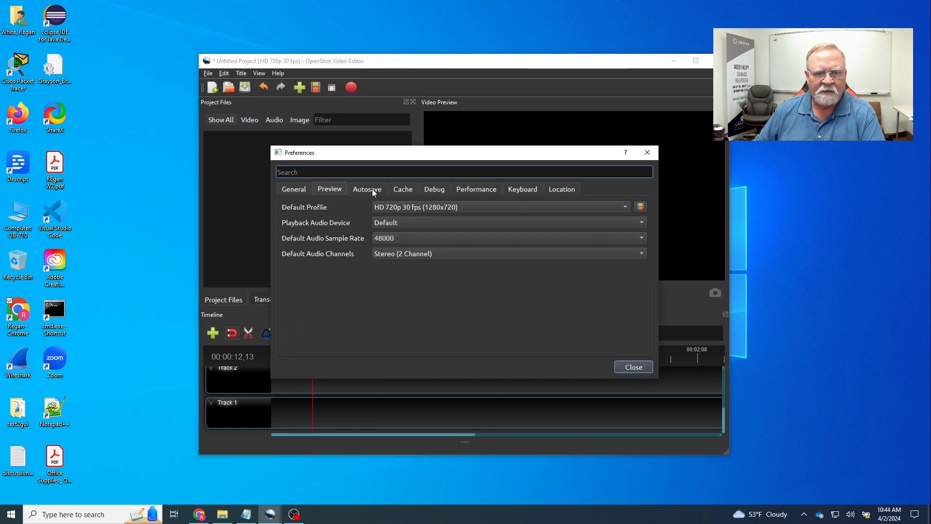
{"action": "left_click", "coordinate": [371, 189]}
{"action": "left_click", "coordinate": [401, 190]}
{"action": "left_click", "coordinate": [438, 190]}
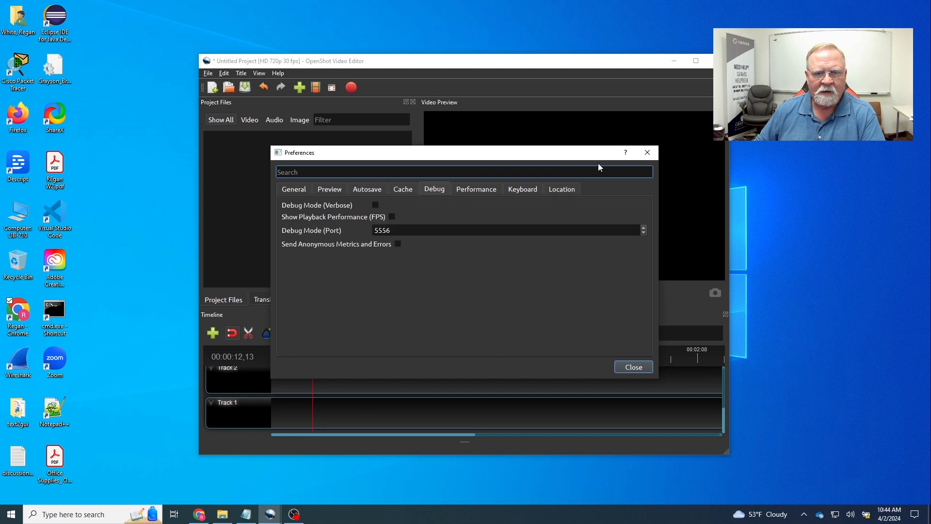
{"action": "left_click", "coordinate": [648, 153]}
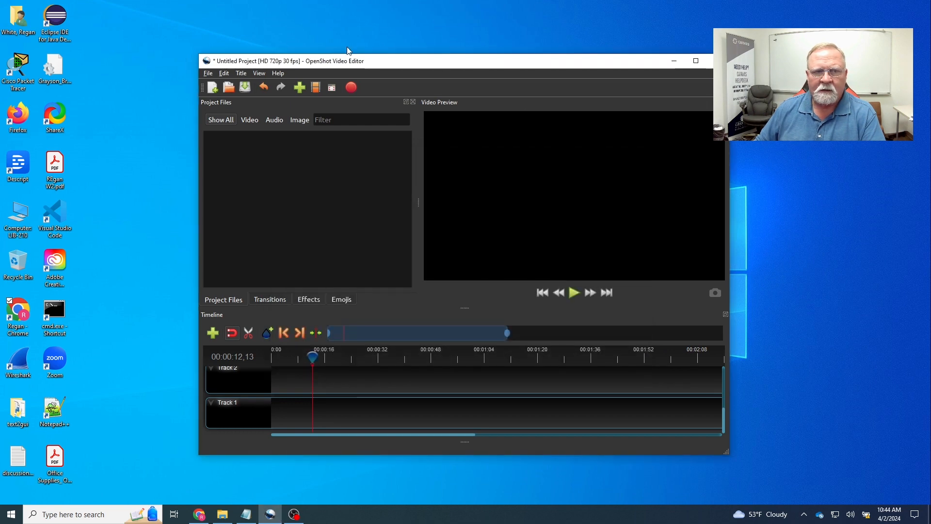
{"action": "left_click", "coordinate": [242, 73]}
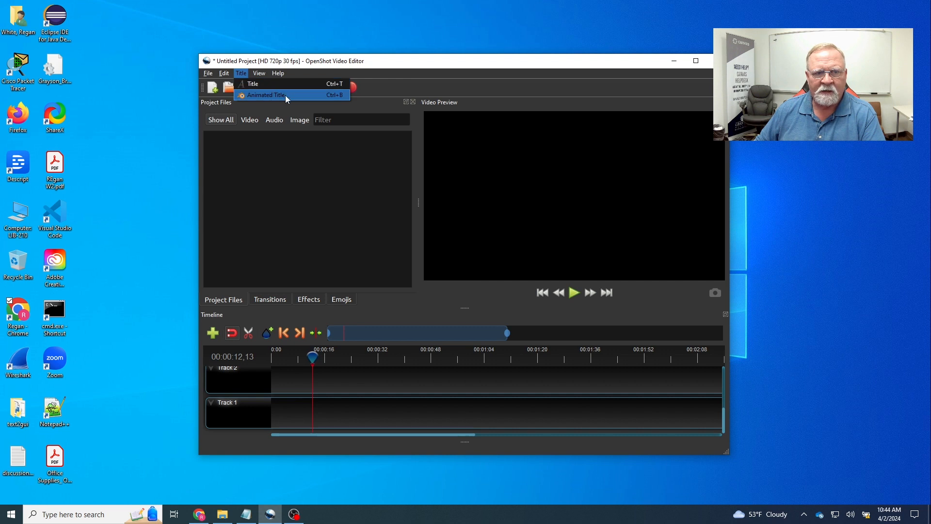
{"action": "mouse_move", "coordinate": [261, 74]}
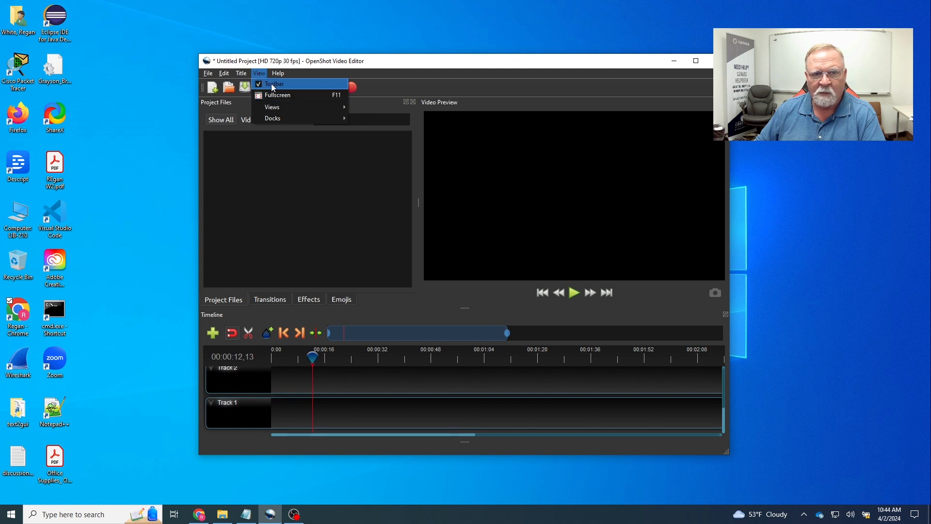
{"action": "mouse_move", "coordinate": [269, 107]}
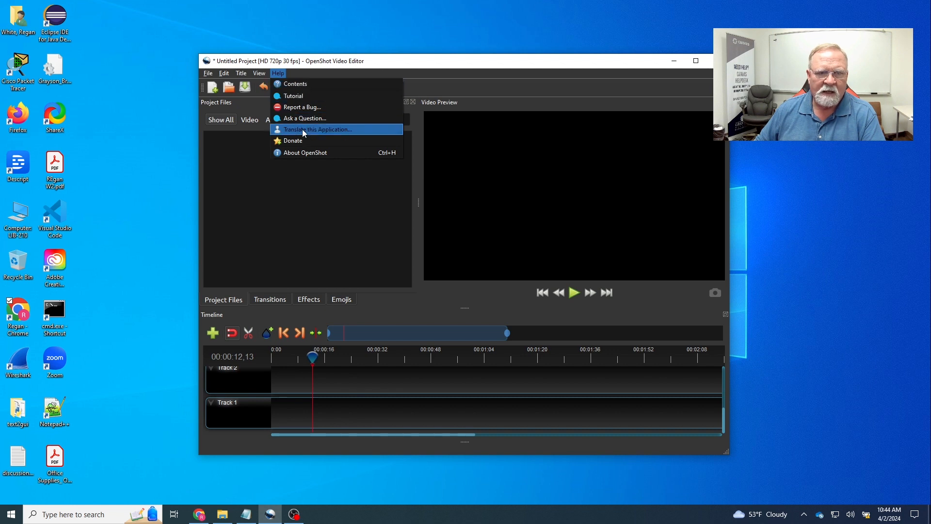
{"action": "left_click", "coordinate": [411, 66]}
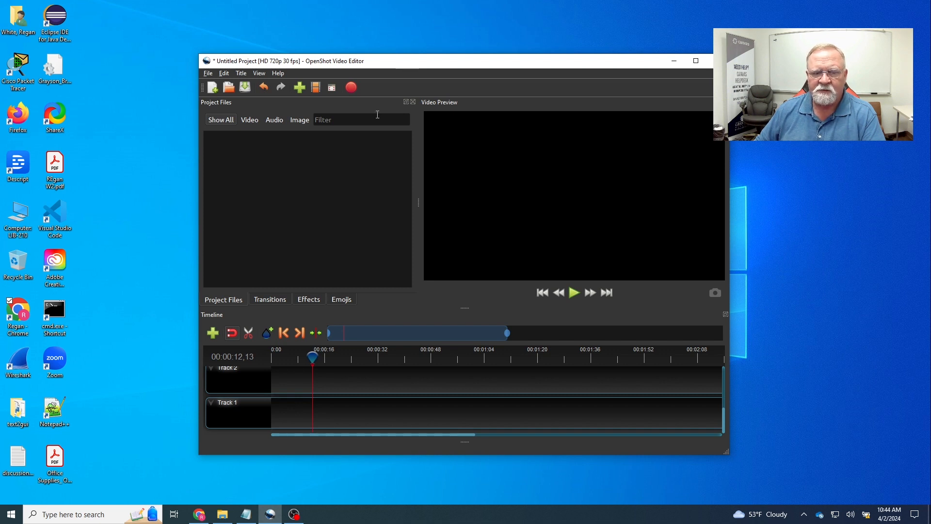
Move the playhead to the start of the timeline and try the video, audio and show-all filters on the project files
{"action": "left_click_drag", "start_coordinate": [311, 357], "coordinate": [274, 356]}
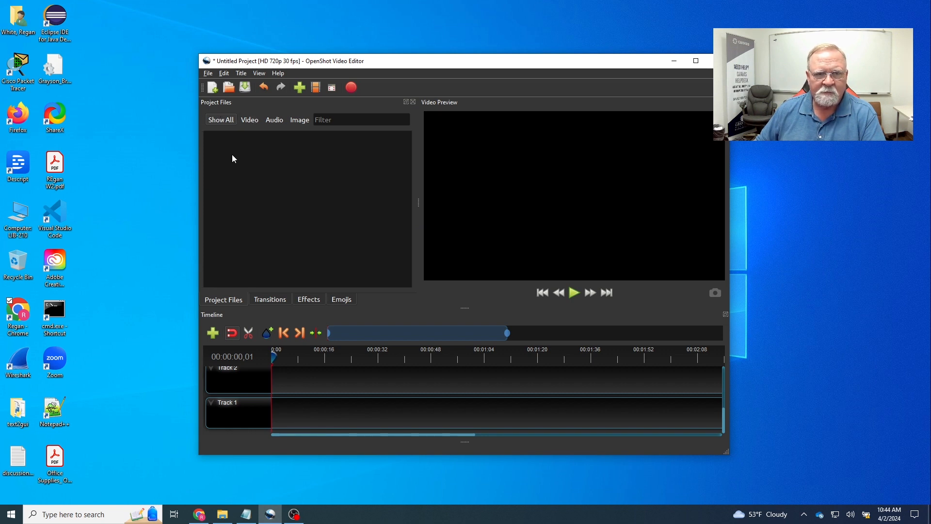
{"action": "left_click", "coordinate": [253, 120]}
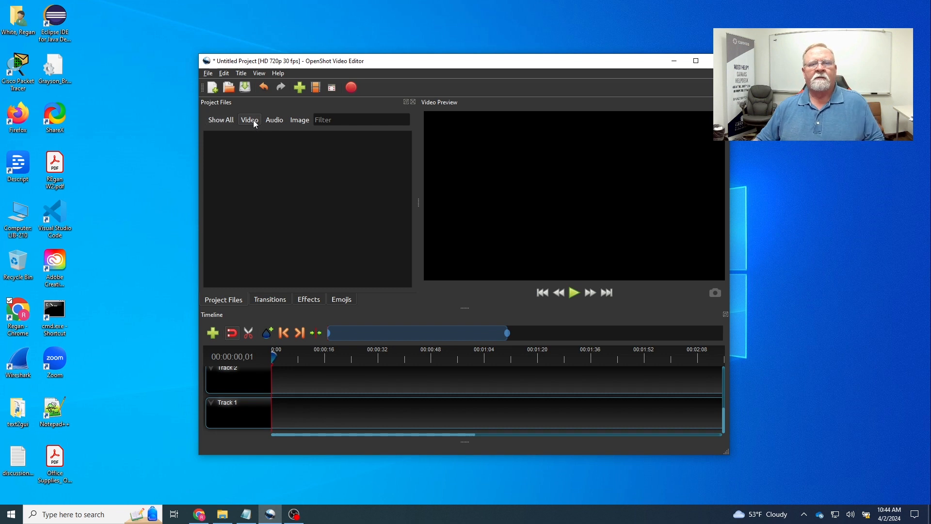
{"action": "left_click", "coordinate": [280, 121]}
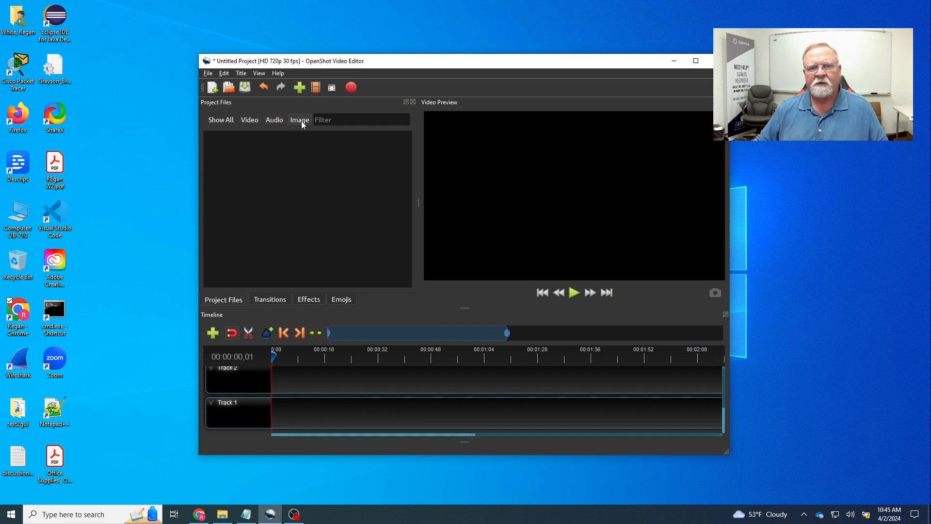
{"action": "left_click", "coordinate": [219, 121]}
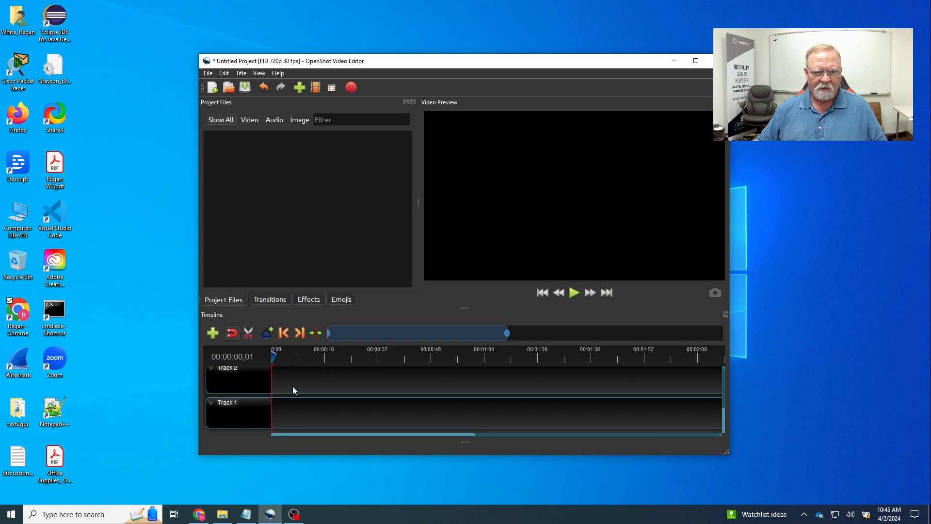
{"action": "scroll", "coordinate": [292, 386], "scroll_direction": "up", "scroll_amount": 3}
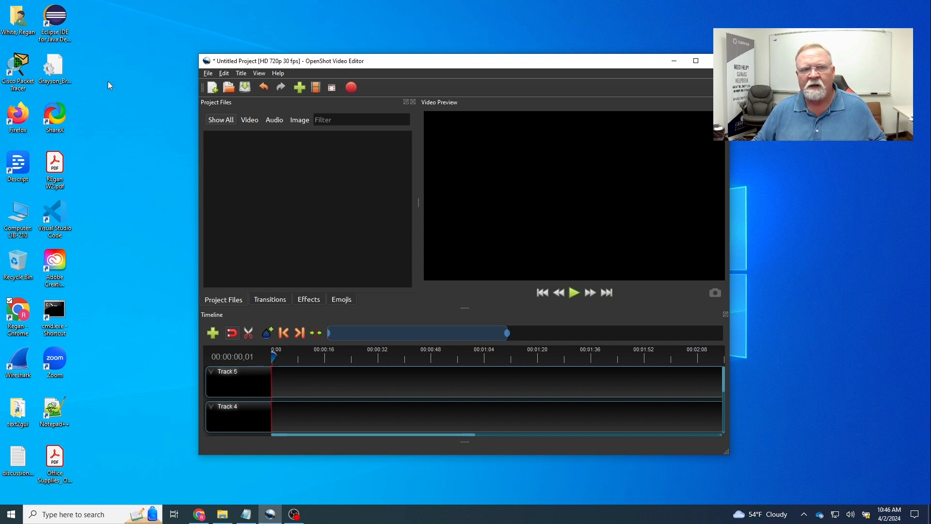
{"action": "left_click", "coordinate": [209, 74]}
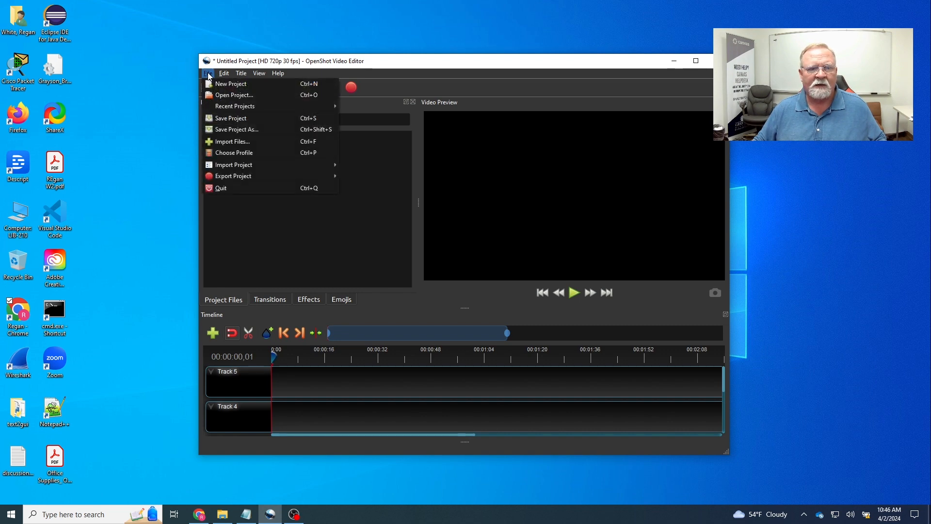
{"action": "left_click", "coordinate": [216, 142]}
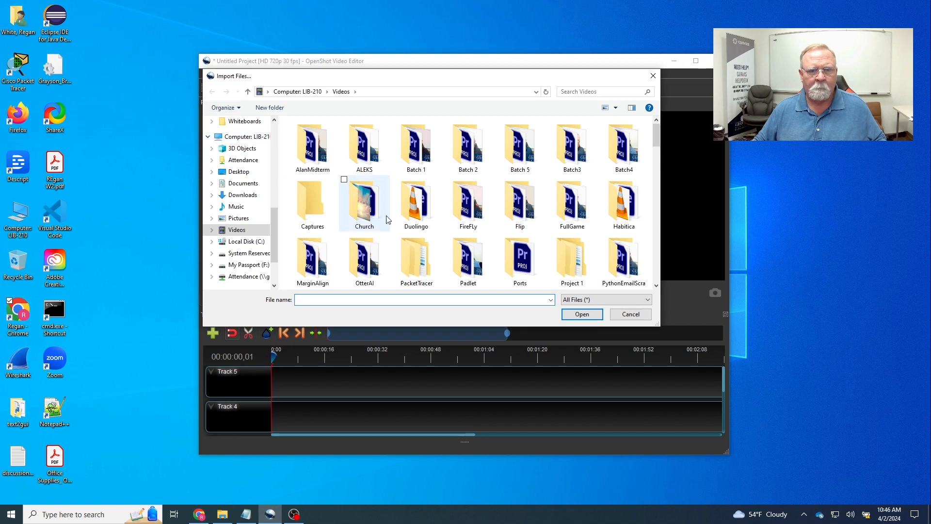
{"action": "scroll", "coordinate": [434, 204], "scroll_direction": "down", "scroll_amount": 10}
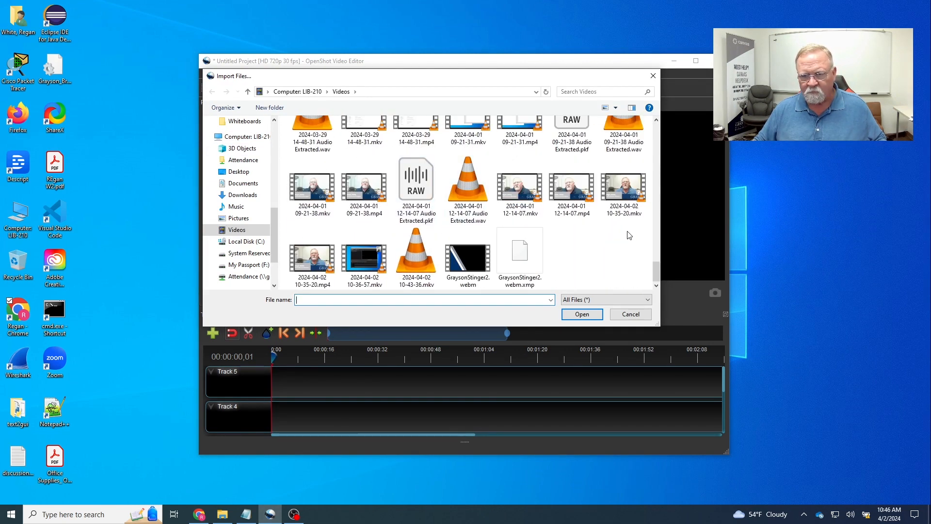
{"action": "left_click", "coordinate": [306, 262]}
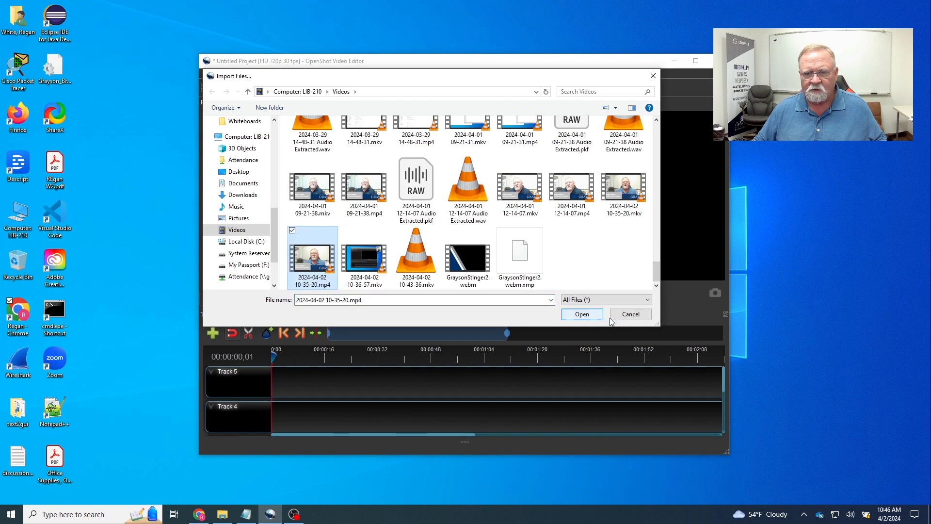
{"action": "left_click", "coordinate": [585, 316]}
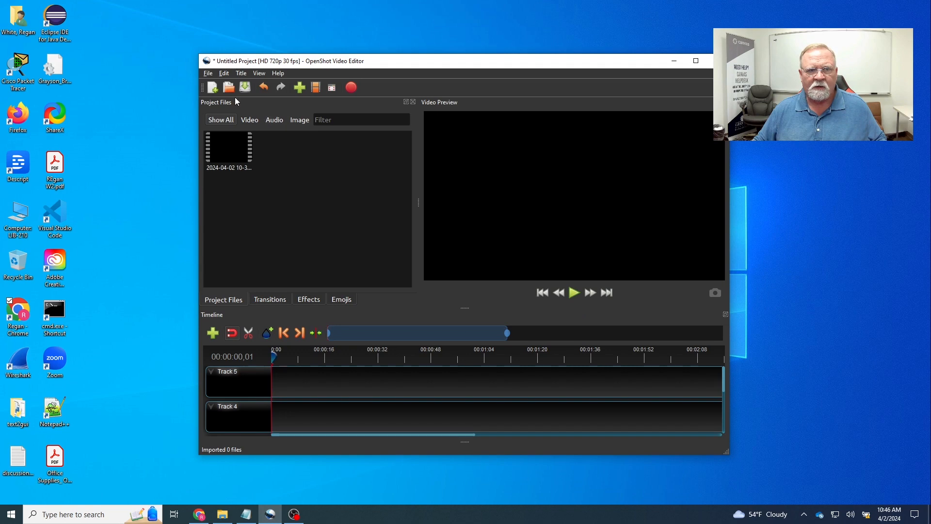
Import GraysonStinger2.webm from the Videos folder into the project files
{"action": "left_click", "coordinate": [207, 73]}
{"action": "left_click", "coordinate": [214, 142]}
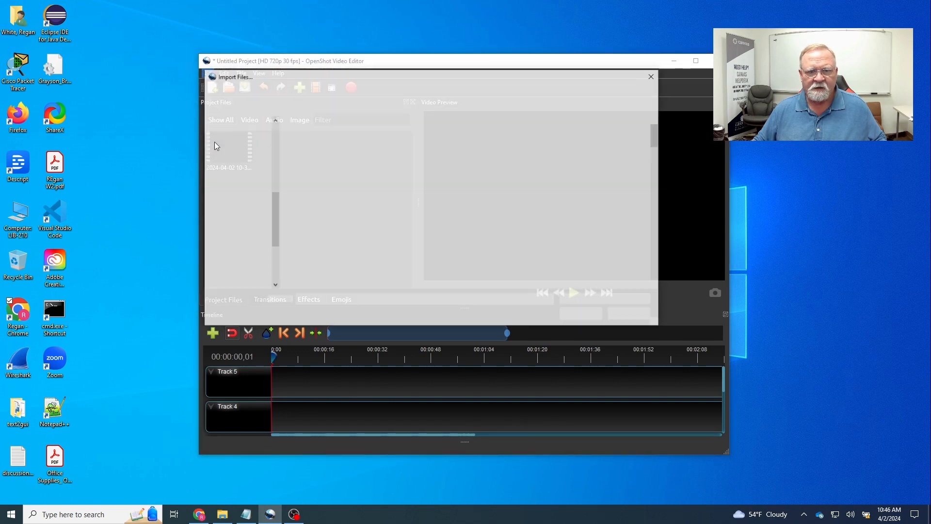
{"action": "scroll", "coordinate": [449, 223], "scroll_direction": "down", "scroll_amount": 10}
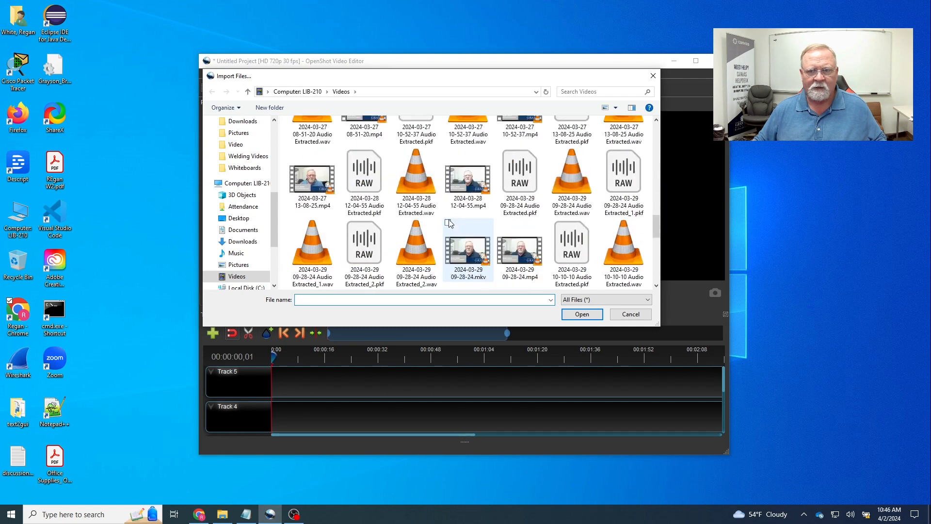
{"action": "scroll", "coordinate": [451, 228], "scroll_direction": "down", "scroll_amount": 5}
{"action": "left_click", "coordinate": [490, 286]}
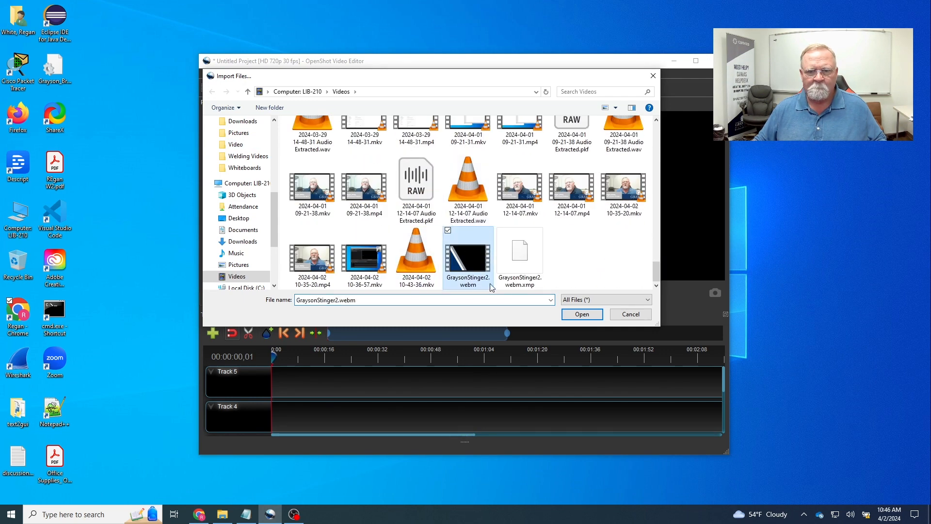
{"action": "left_click", "coordinate": [573, 314]}
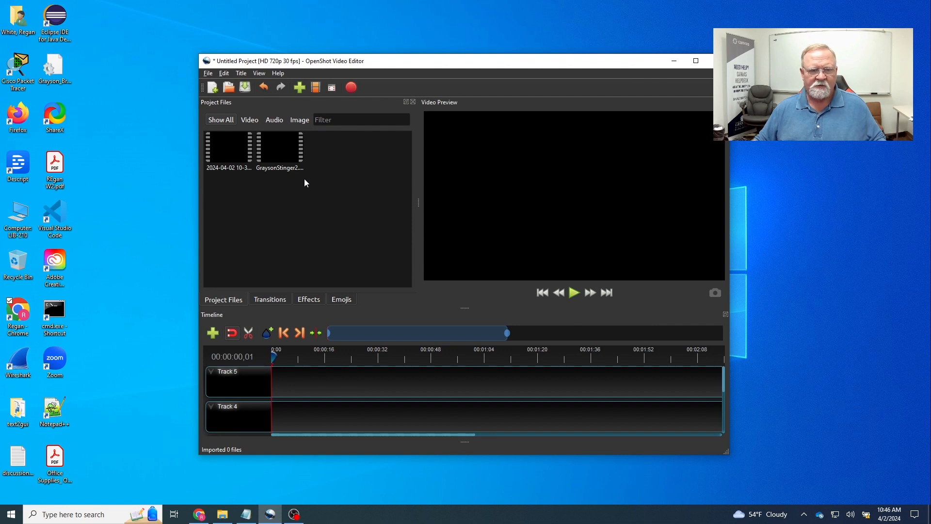
{"action": "scroll", "coordinate": [323, 391], "scroll_direction": "down", "scroll_amount": 3}
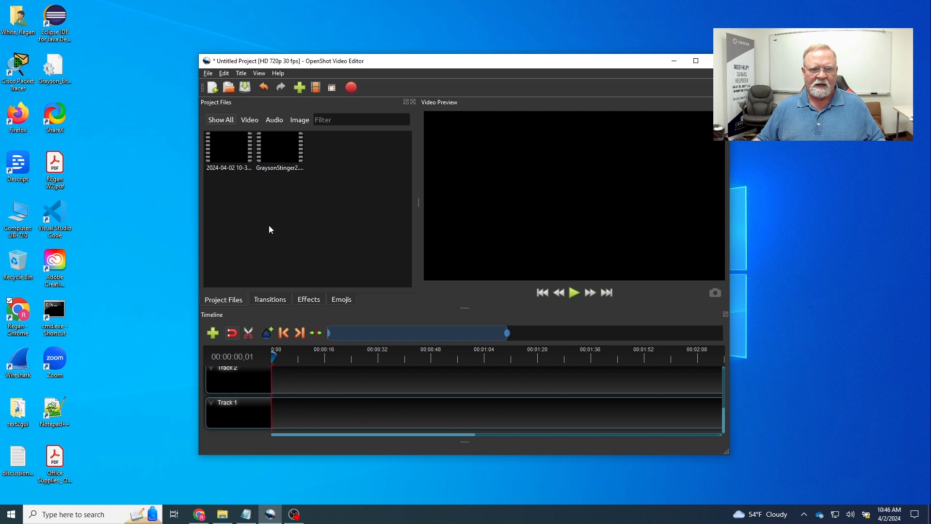
{"action": "left_click_drag", "start_coordinate": [223, 148], "coordinate": [265, 411]}
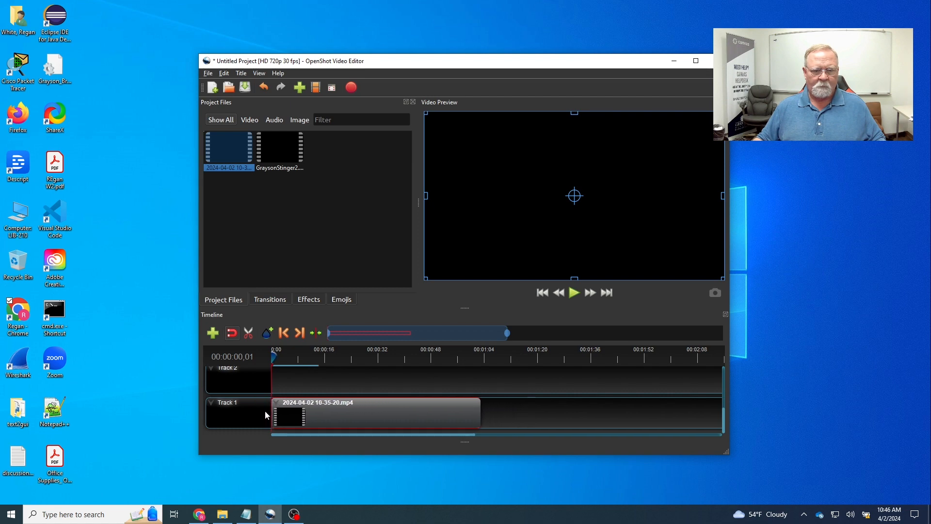
{"action": "left_click", "coordinate": [272, 355]}
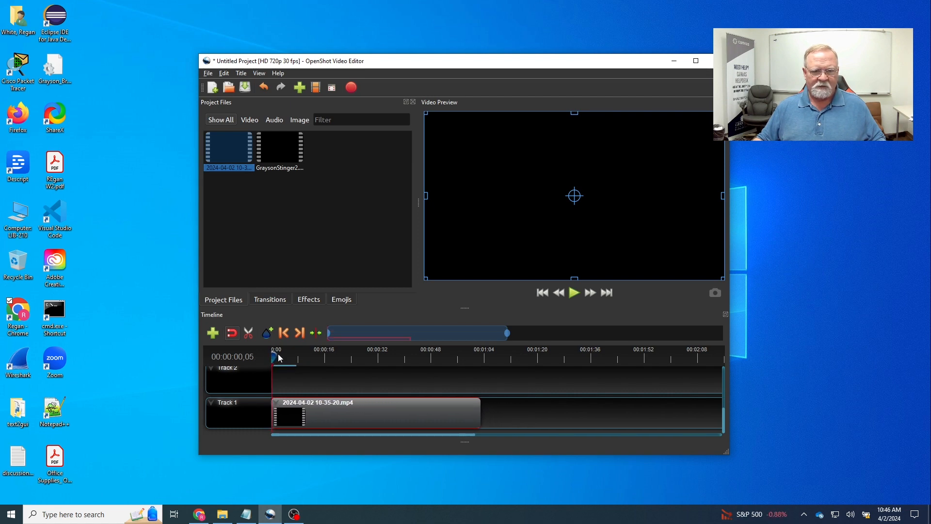
{"action": "left_click", "coordinate": [274, 356]}
{"action": "left_click", "coordinate": [273, 356]}
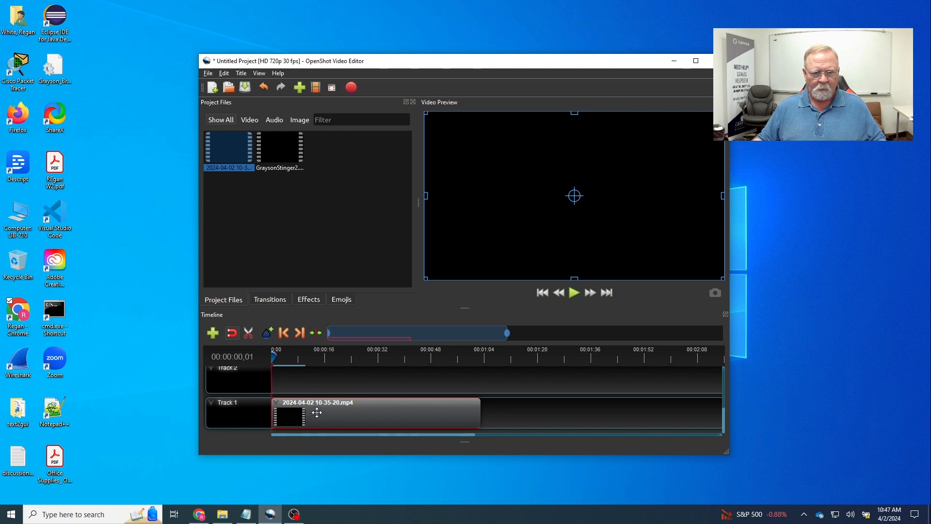
{"action": "mouse_move", "coordinate": [364, 419]}
{"action": "left_mouse_down"}
{"action": "mouse_move", "coordinate": [403, 418]}
{"action": "mouse_move", "coordinate": [354, 416]}
{"action": "left_mouse_up"}
Play the start and the last seconds of the recording and stop the playhead at 00:00:59,29 as the cut point
{"action": "left_click", "coordinate": [574, 293]}
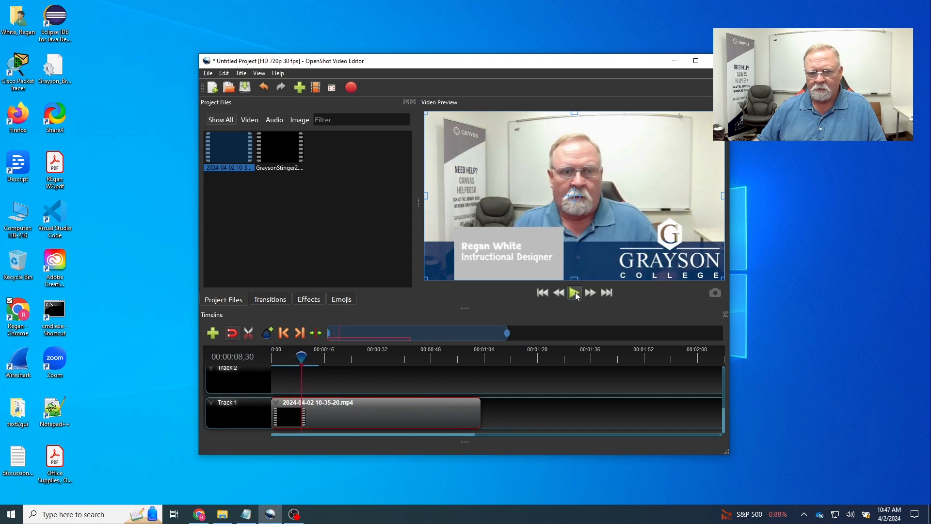
{"action": "left_click", "coordinate": [576, 293]}
{"action": "left_click_drag", "start_coordinate": [301, 358], "coordinate": [443, 362]}
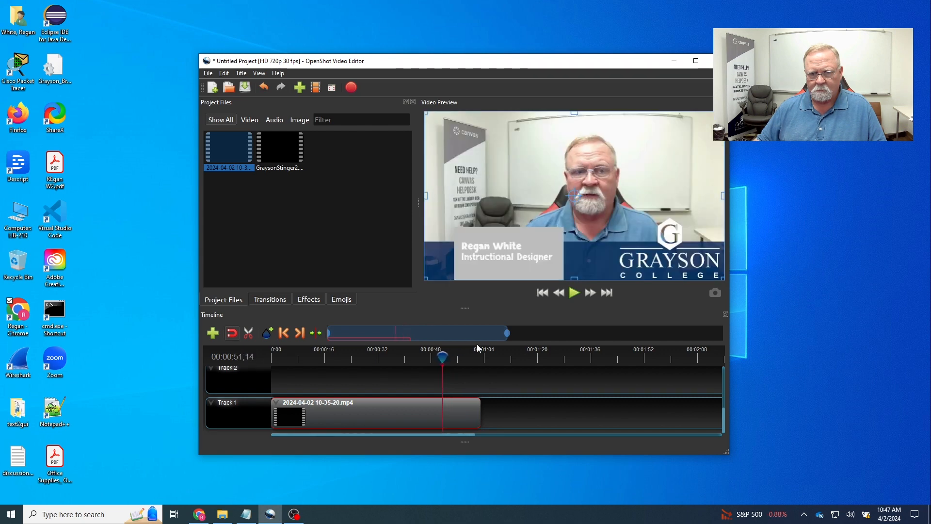
{"action": "left_click", "coordinate": [574, 294]}
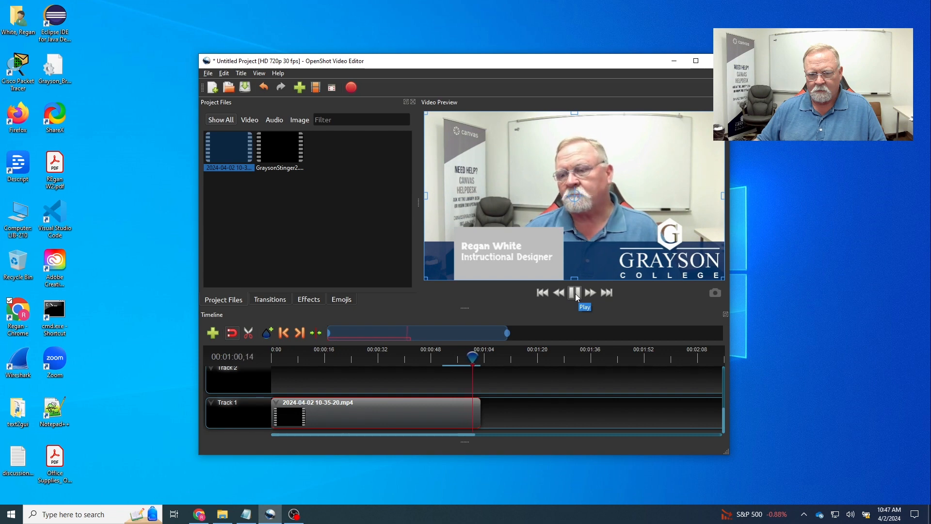
{"action": "left_click", "coordinate": [576, 293]}
{"action": "left_click", "coordinate": [558, 292]}
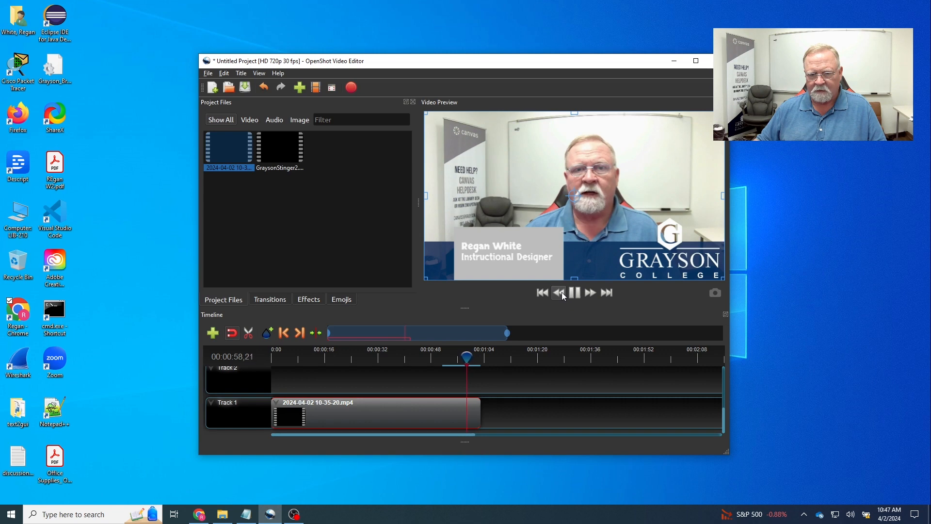
{"action": "left_click", "coordinate": [578, 292]}
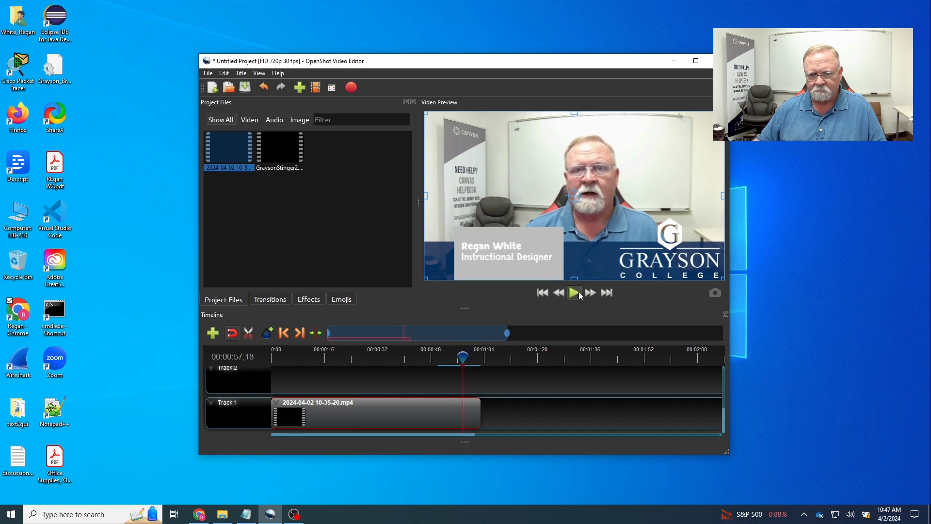
{"action": "left_click", "coordinate": [578, 292]}
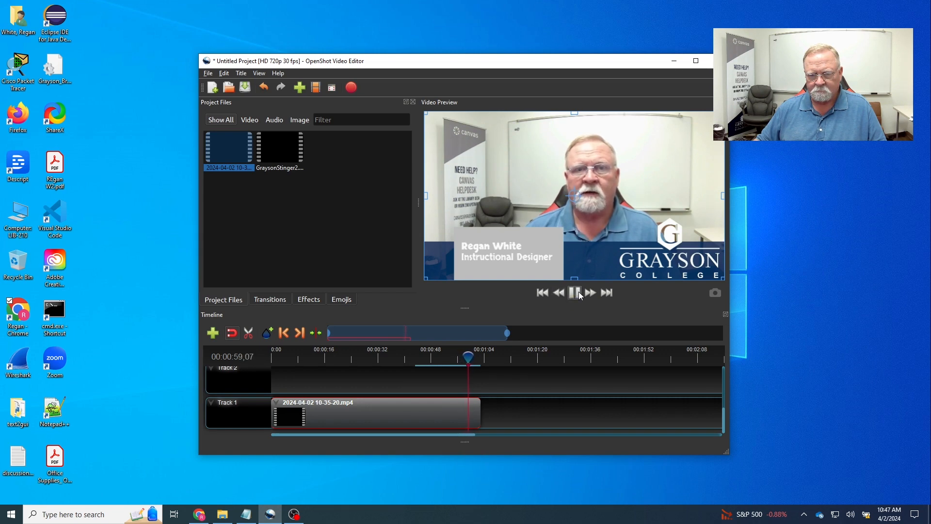
{"action": "left_click", "coordinate": [578, 292]}
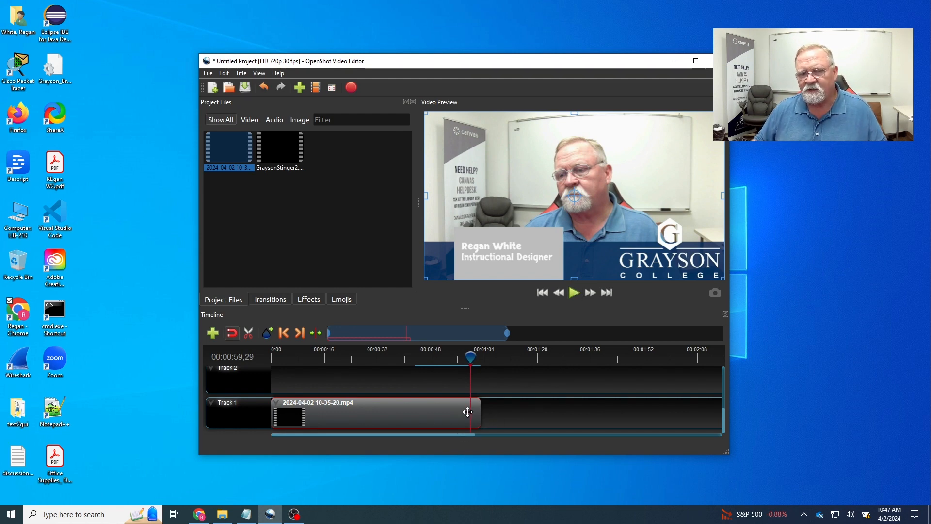
Cut off the tail of the recording on Track 1 at the playhead with the Razor tool and play the new ending
{"action": "left_click", "coordinate": [249, 332]}
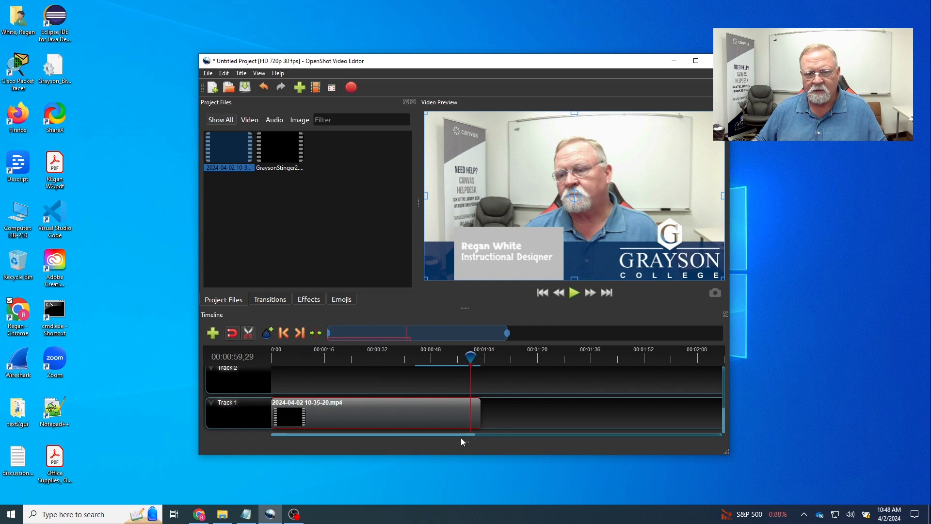
{"action": "left_click", "coordinate": [472, 414]}
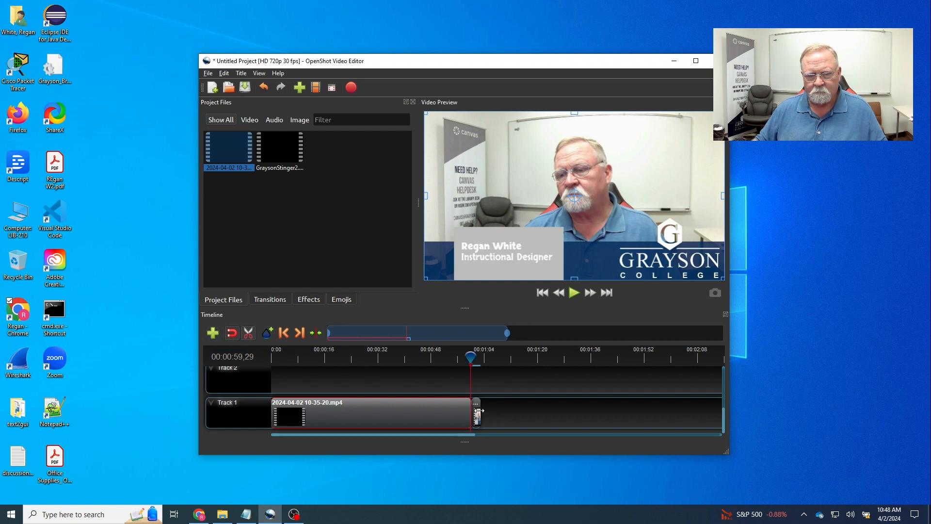
{"action": "mouse_move", "coordinate": [479, 411]}
{"action": "left_mouse_down"}
{"action": "mouse_move", "coordinate": [500, 410]}
{"action": "mouse_move", "coordinate": [471, 410]}
{"action": "left_mouse_up"}
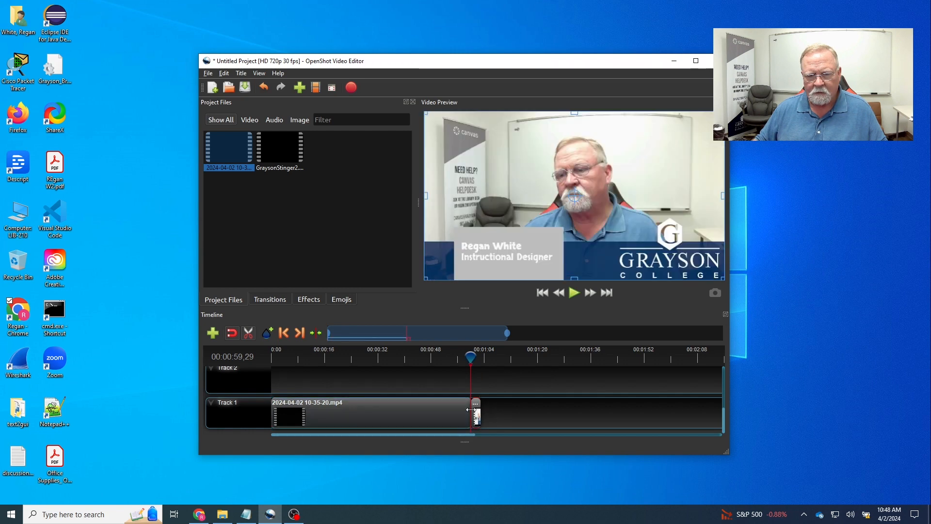
{"action": "left_click", "coordinate": [248, 333]}
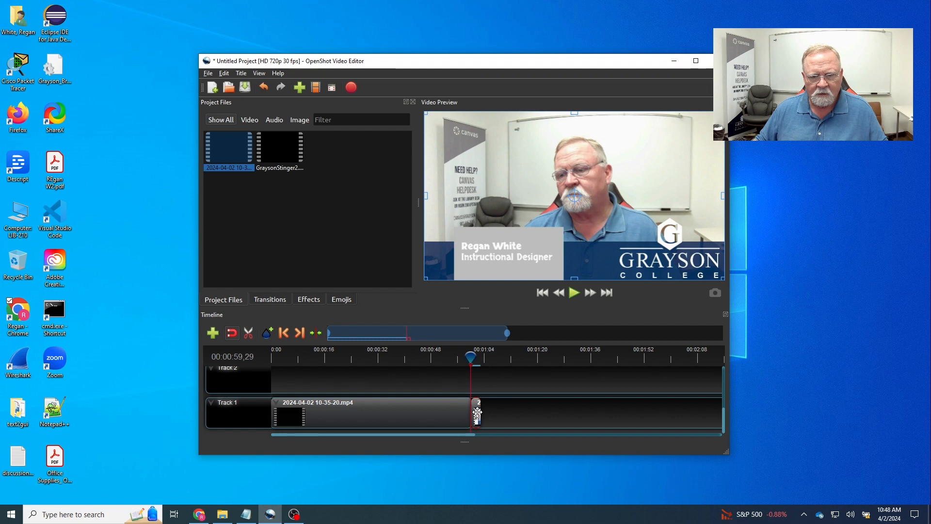
{"action": "key", "text": "Delete"}
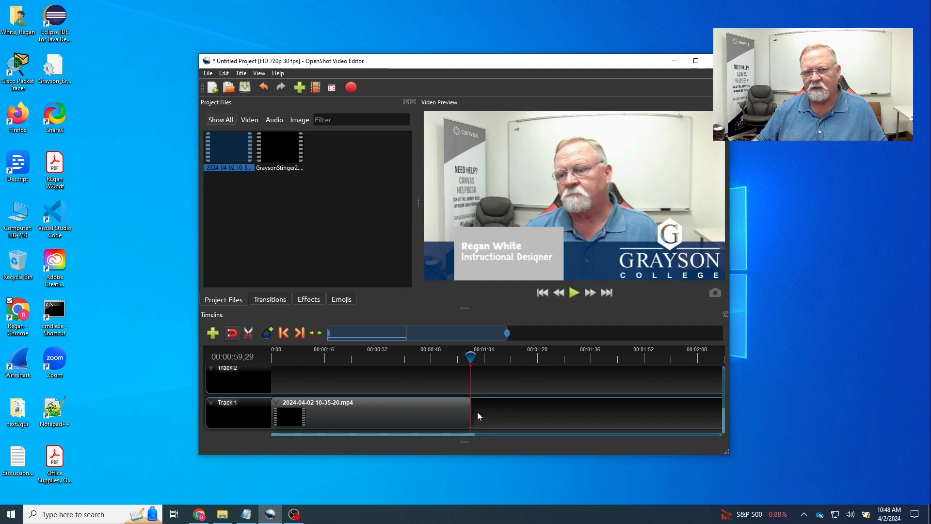
{"action": "left_click_drag", "start_coordinate": [470, 357], "coordinate": [467, 356]}
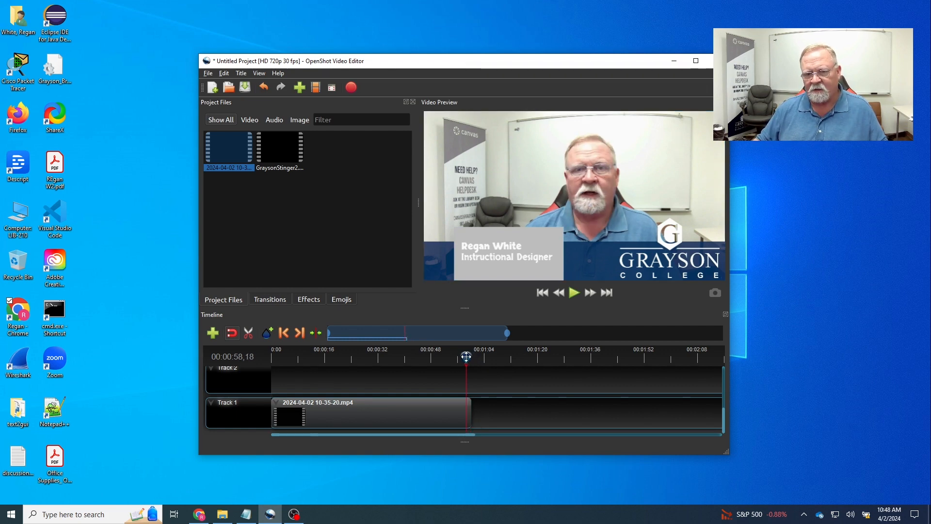
{"action": "left_click", "coordinate": [574, 296]}
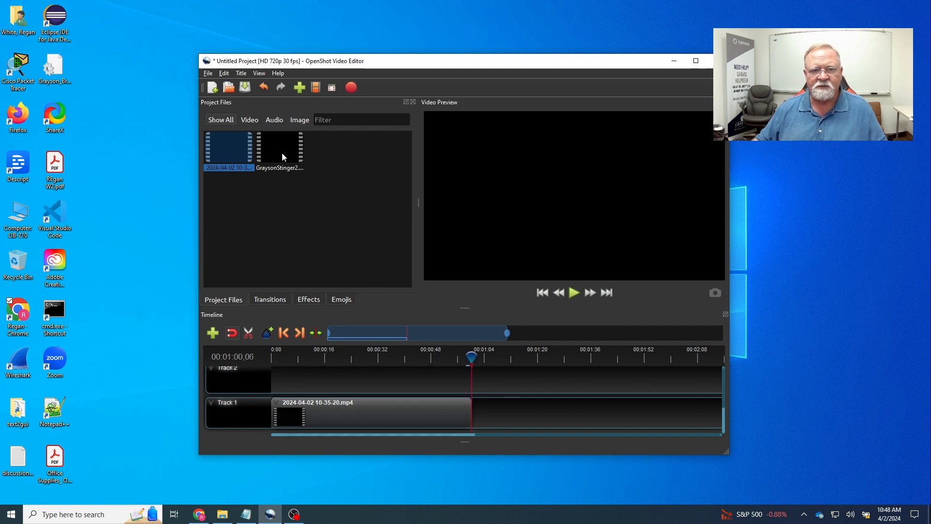
Place GraysonStinger2.webm on Track 1 directly against the end of the recording, with the playhead at 00:00:56,30
{"action": "left_click_drag", "start_coordinate": [278, 150], "coordinate": [504, 421]}
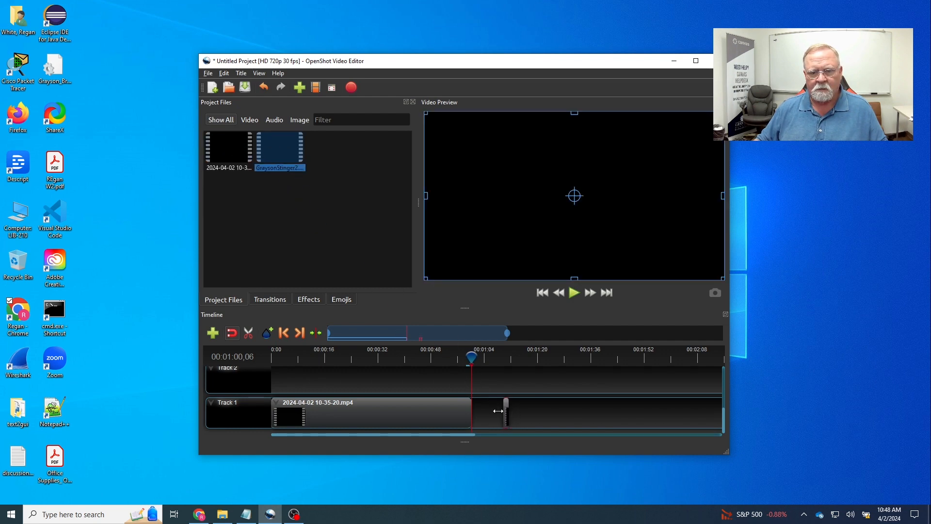
{"action": "left_click_drag", "start_coordinate": [472, 357], "coordinate": [461, 359]}
{"action": "left_click", "coordinate": [506, 413]}
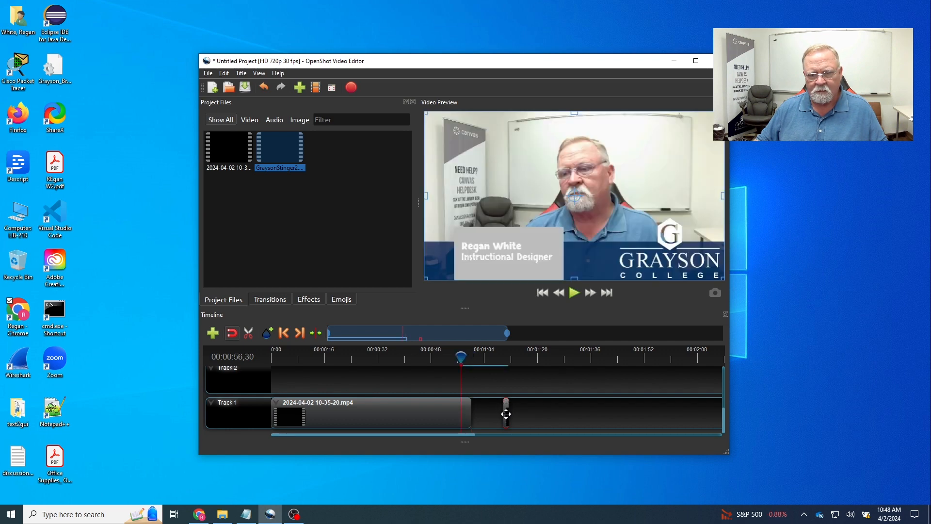
{"action": "left_click_drag", "start_coordinate": [509, 407], "coordinate": [482, 408]}
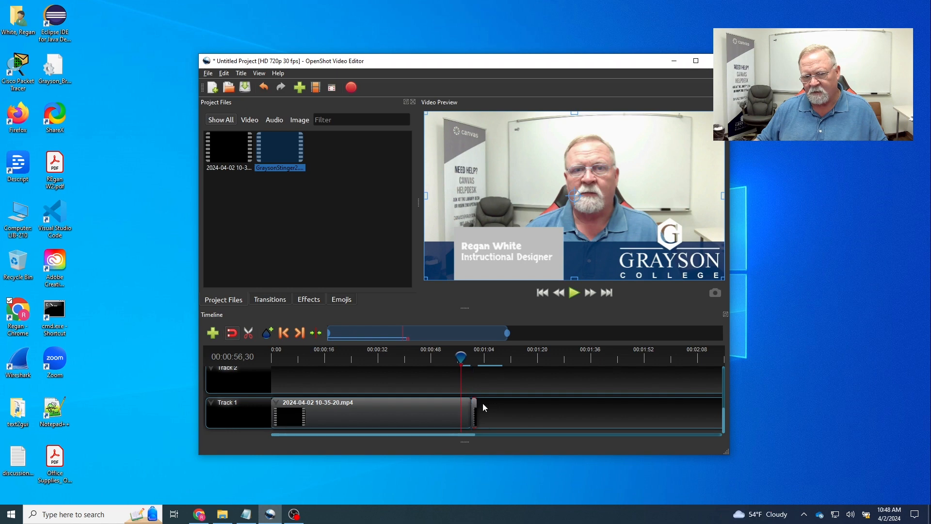
{"action": "left_click_drag", "start_coordinate": [477, 402], "coordinate": [476, 403]}
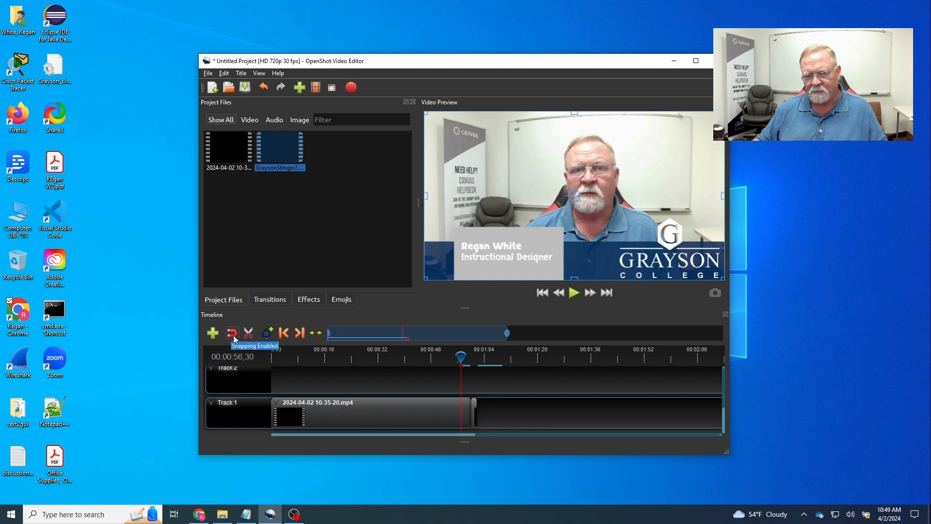
Play the timeline across the join between the recording and the stinger, and return the playhead to the recording
{"action": "left_click", "coordinate": [575, 293]}
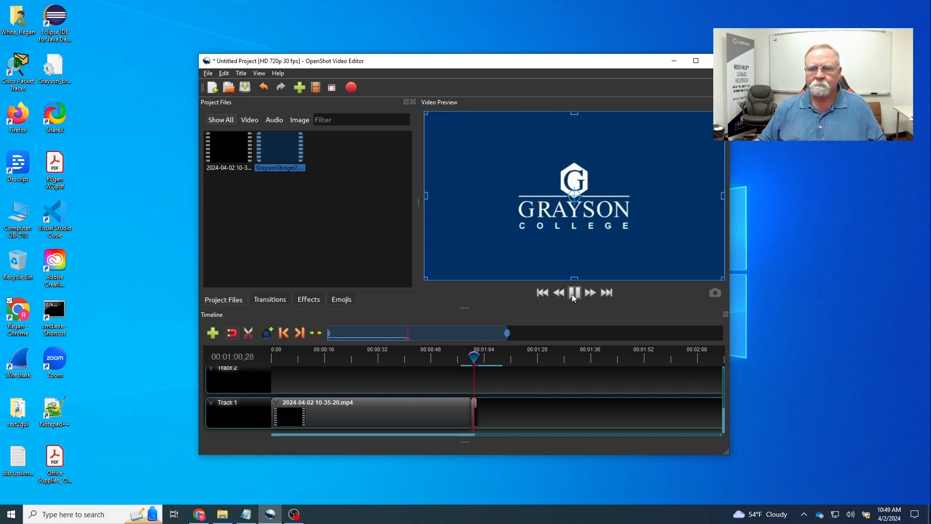
{"action": "left_click", "coordinate": [575, 296]}
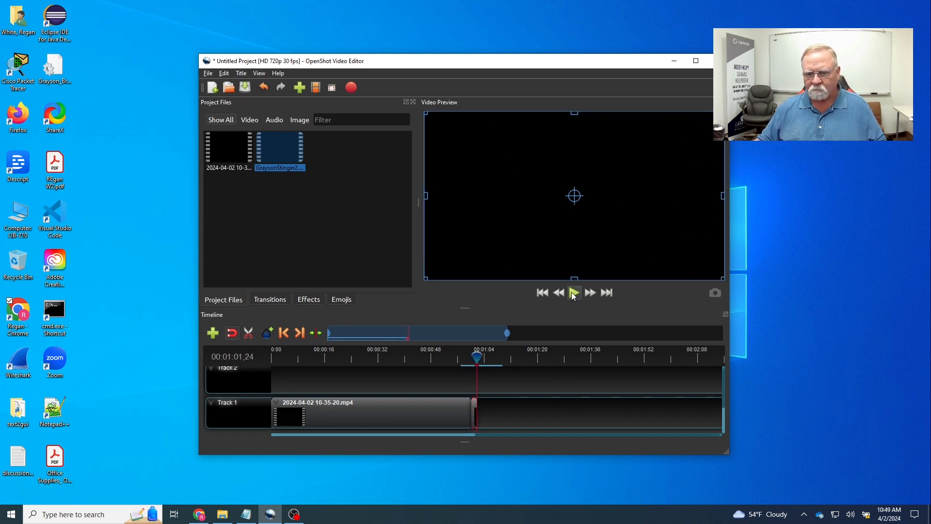
{"action": "left_click", "coordinate": [468, 358]}
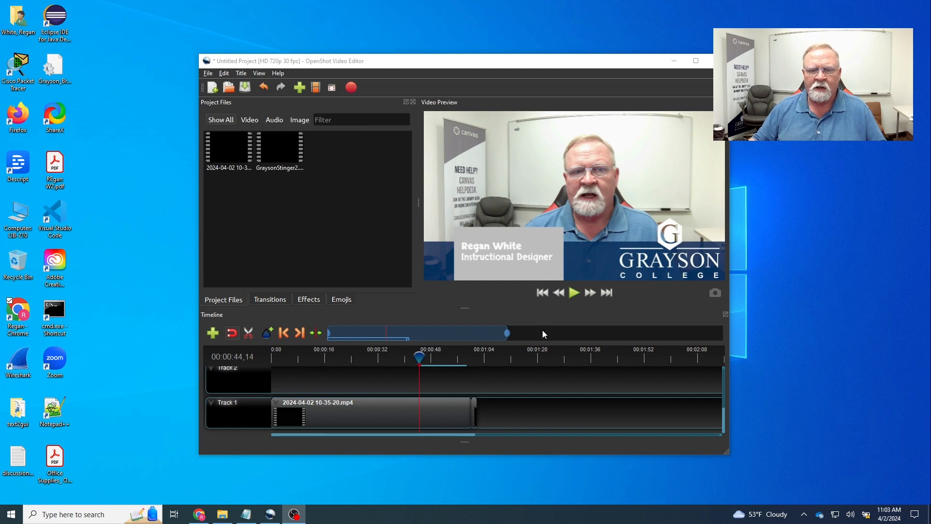
Show the Smileys emojis and play the recording from 00:00:42,26, pausing at 00:00:51,20 where the emoji should start
{"action": "scroll", "coordinate": [571, 406], "scroll_direction": "up", "scroll_amount": 3}
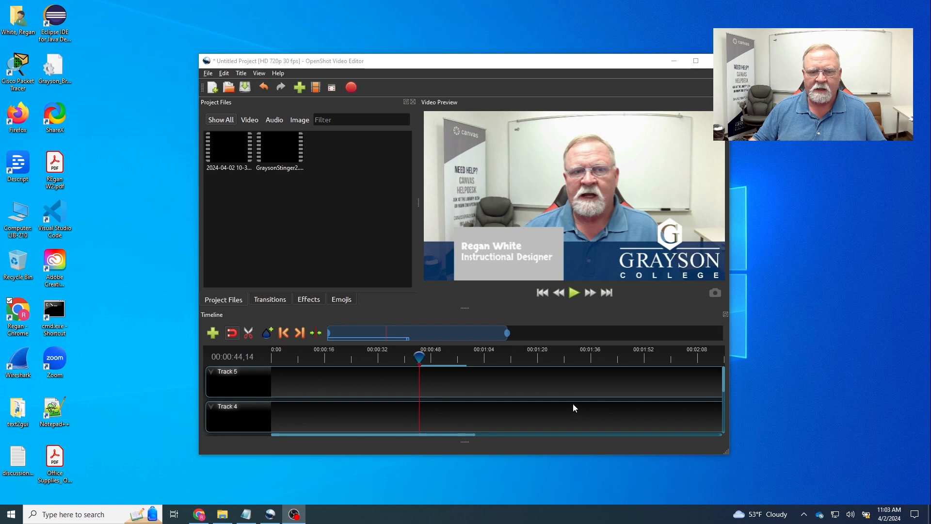
{"action": "scroll", "coordinate": [572, 403], "scroll_direction": "down", "scroll_amount": 3}
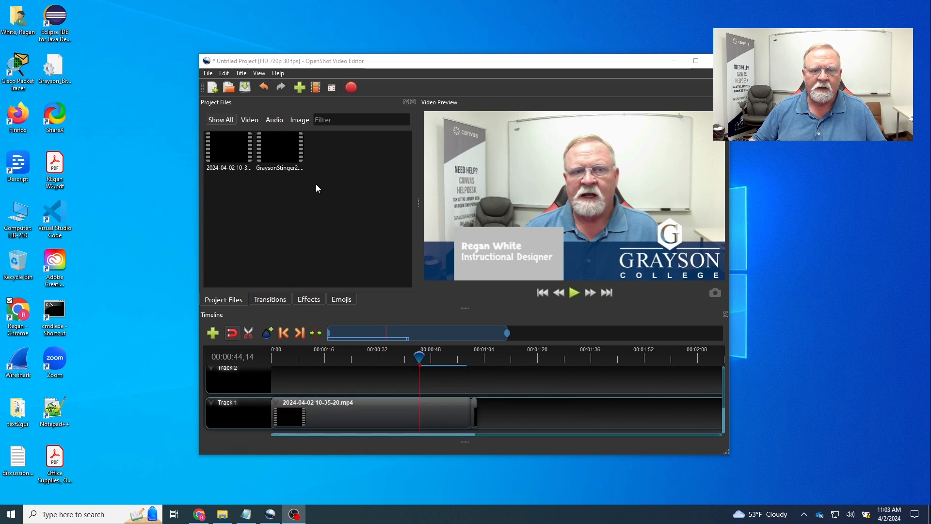
{"action": "left_click", "coordinate": [341, 300]}
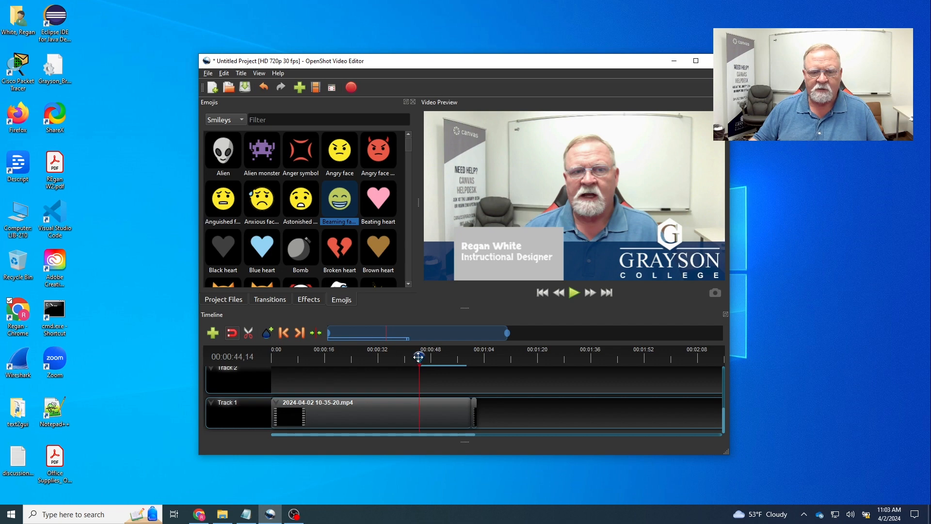
{"action": "left_click_drag", "start_coordinate": [418, 357], "coordinate": [414, 357]}
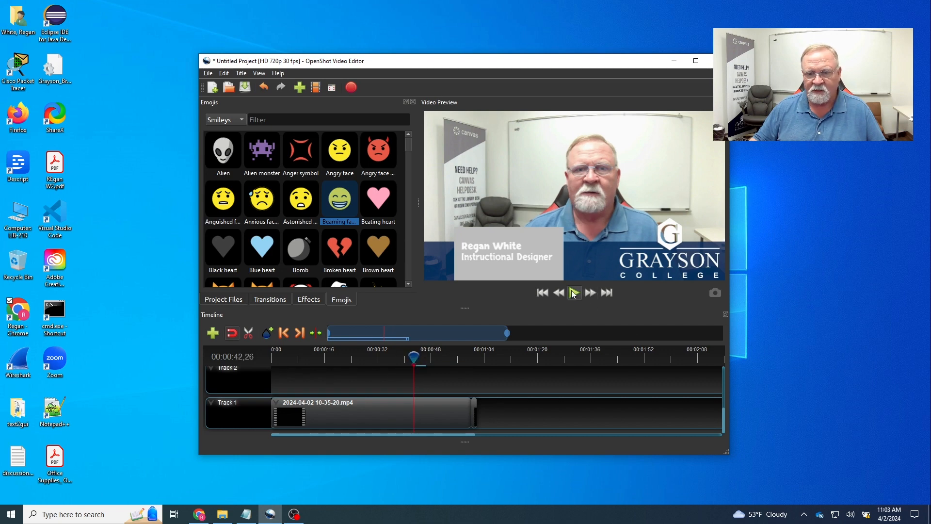
{"action": "left_click", "coordinate": [574, 293]}
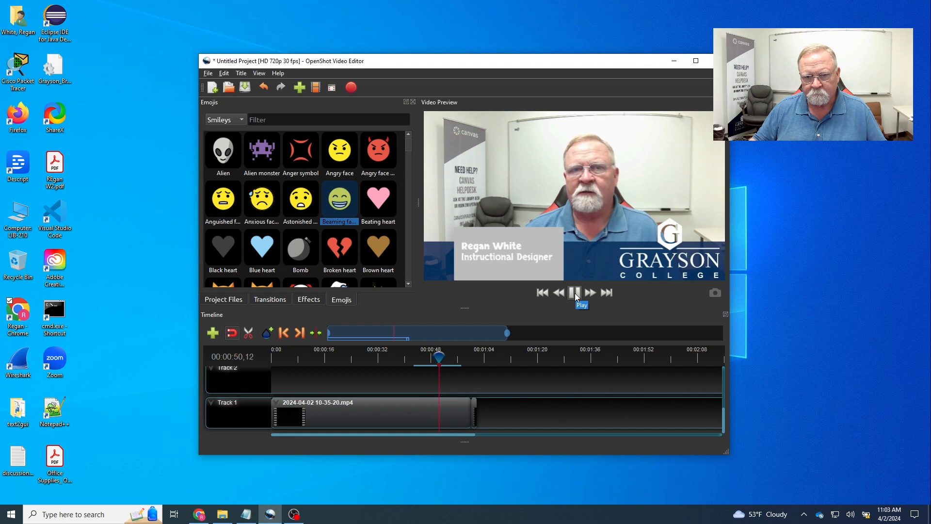
{"action": "left_click", "coordinate": [575, 293]}
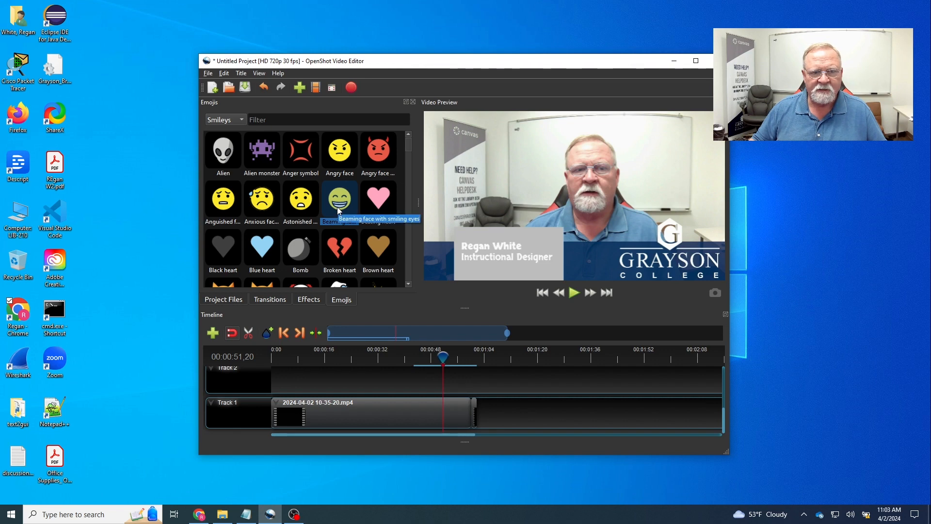
Add the open-mouthed grinning smiley emoji to Track 2 and align its start with the playhead at 00:00:51,20
{"action": "scroll", "coordinate": [338, 209], "scroll_direction": "down", "scroll_amount": 5}
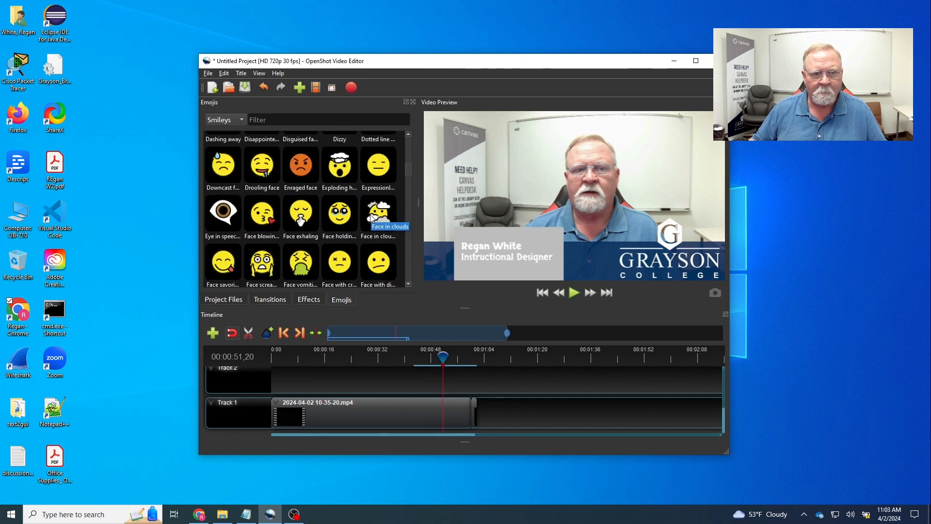
{"action": "scroll", "coordinate": [371, 217], "scroll_direction": "up", "scroll_amount": 2}
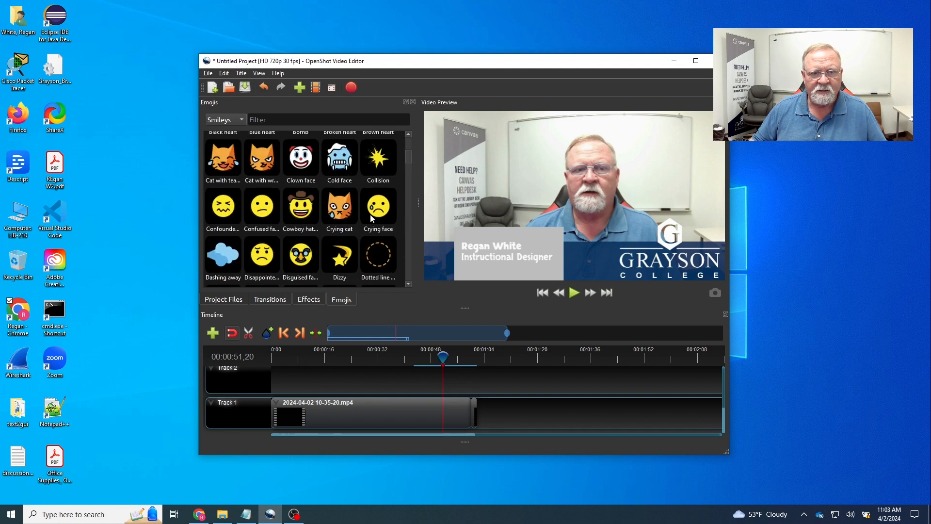
{"action": "scroll", "coordinate": [371, 217], "scroll_direction": "down", "scroll_amount": 5}
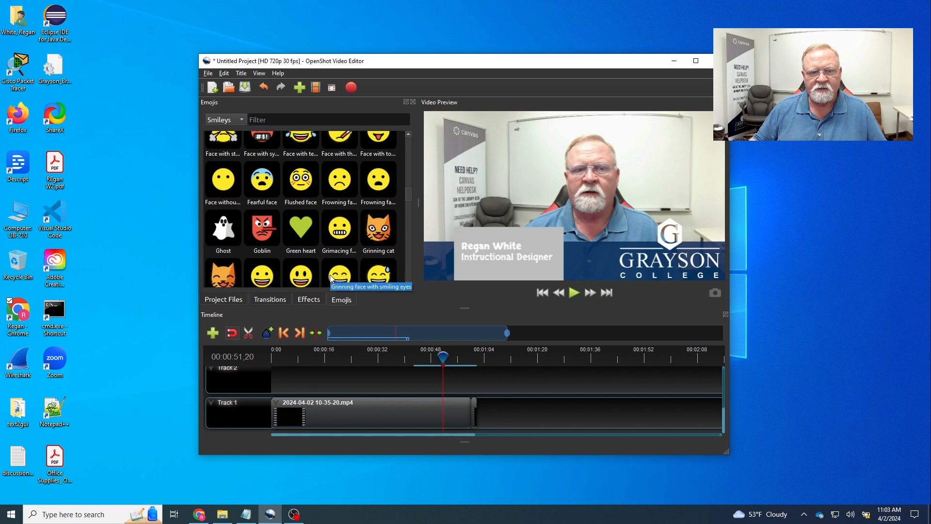
{"action": "left_click_drag", "start_coordinate": [299, 274], "coordinate": [455, 384]}
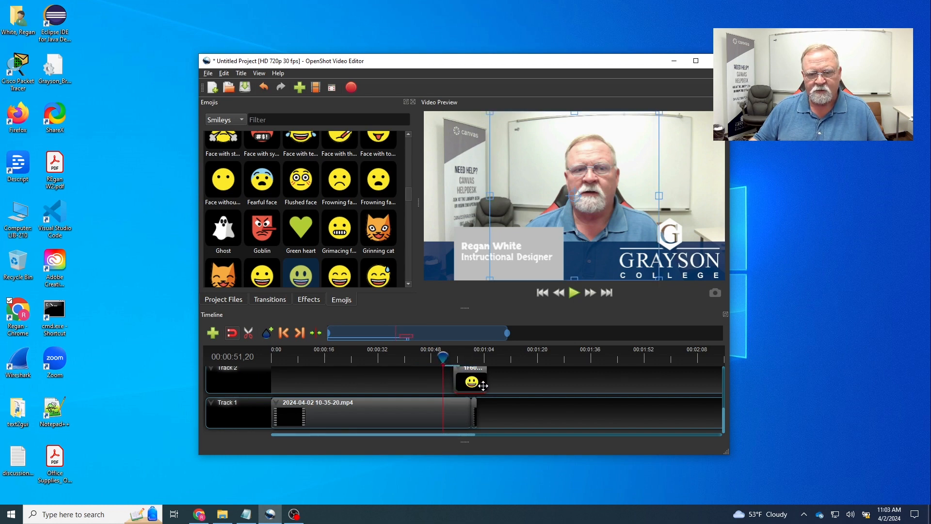
{"action": "left_click_drag", "start_coordinate": [472, 382], "coordinate": [462, 381]}
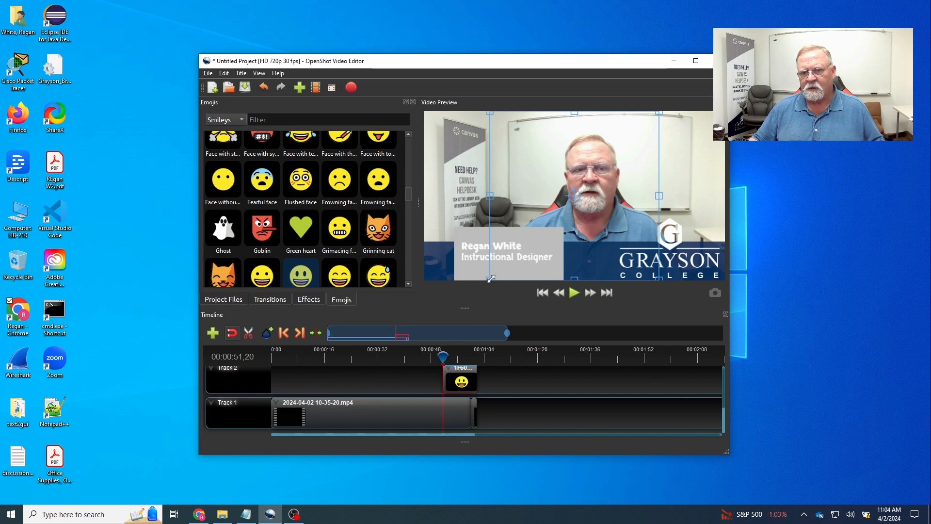
At 00:00:51,18, shrink the emoji to about a quarter of its width and move it over the whiteboard beside the speaker's head
{"action": "left_click_drag", "start_coordinate": [443, 354], "coordinate": [442, 355]}
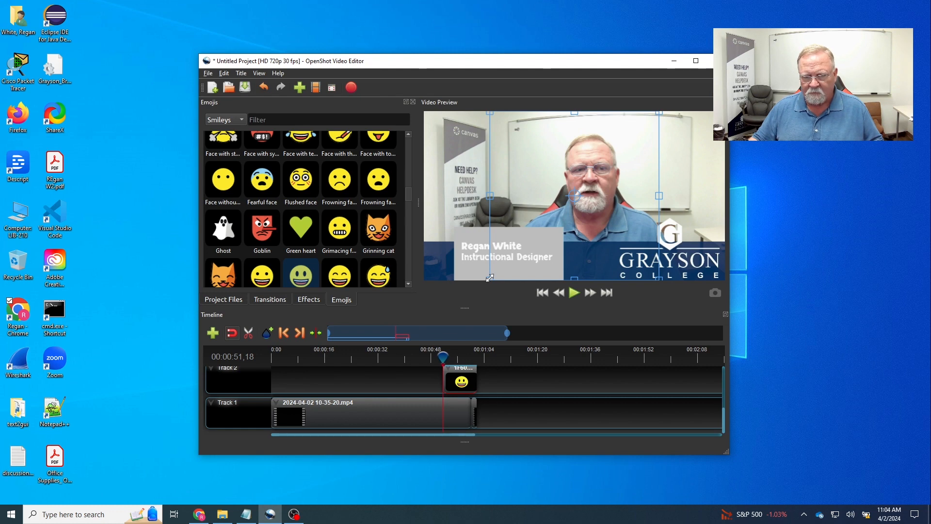
{"action": "left_click_drag", "start_coordinate": [490, 278], "coordinate": [552, 216]}
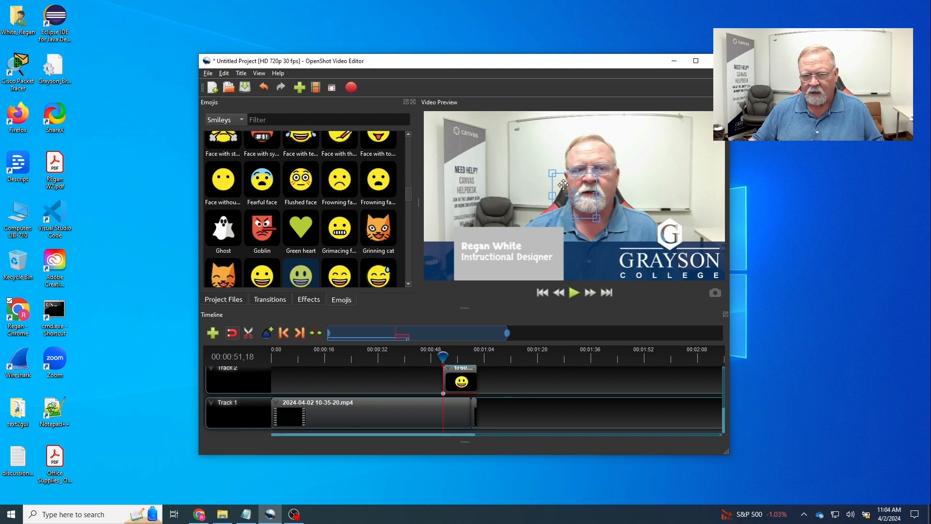
{"action": "left_click_drag", "start_coordinate": [563, 185], "coordinate": [648, 149]}
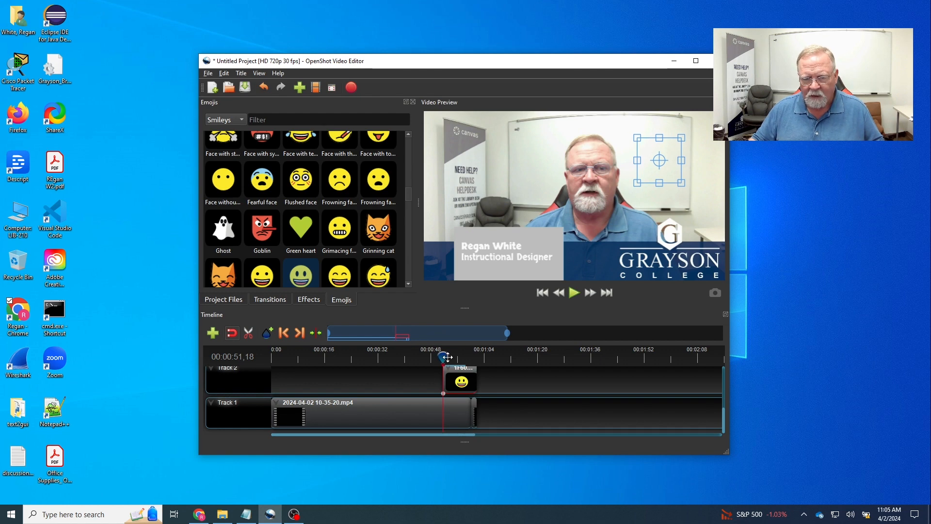
Play the recording from 00:00:49,13 into the emoji overlay, pause, and delete the open-mouthed emoji clip from Track 2
{"action": "left_click_drag", "start_coordinate": [444, 356], "coordinate": [438, 357]}
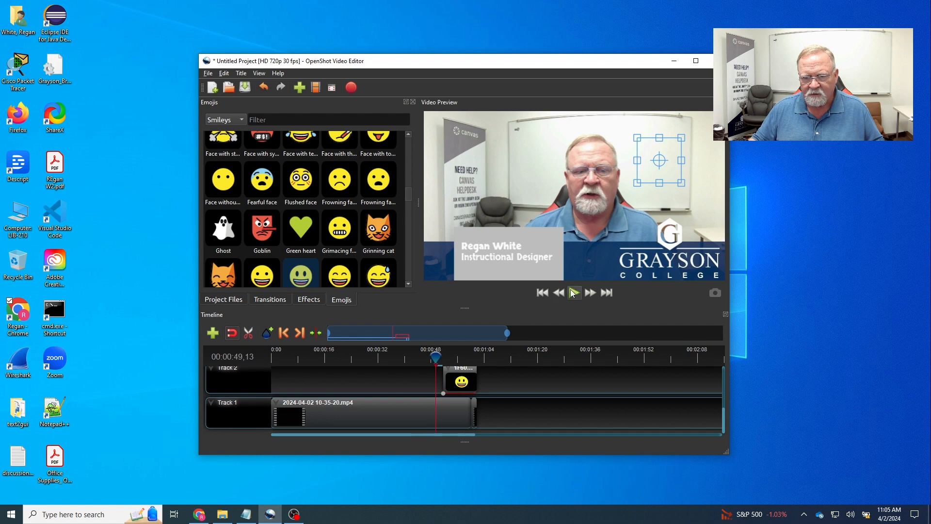
{"action": "left_click", "coordinate": [574, 293]}
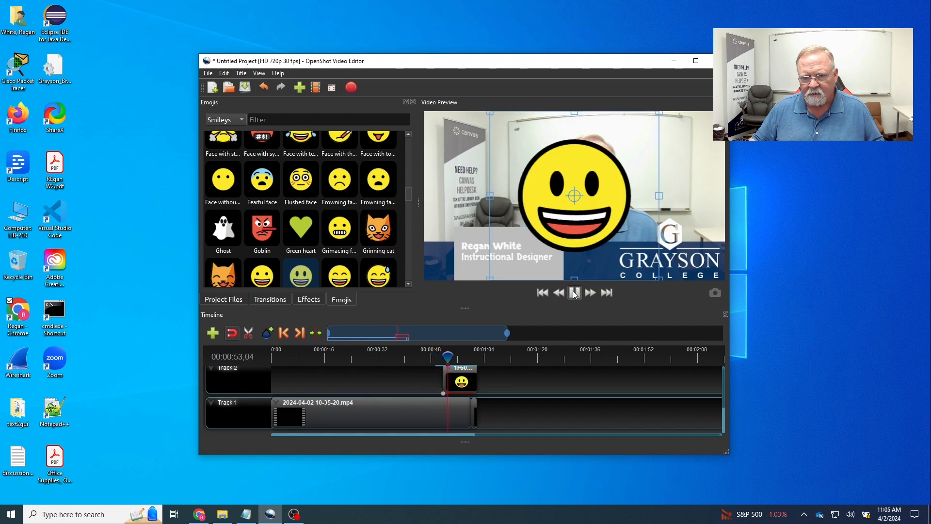
{"action": "left_click", "coordinate": [574, 292]}
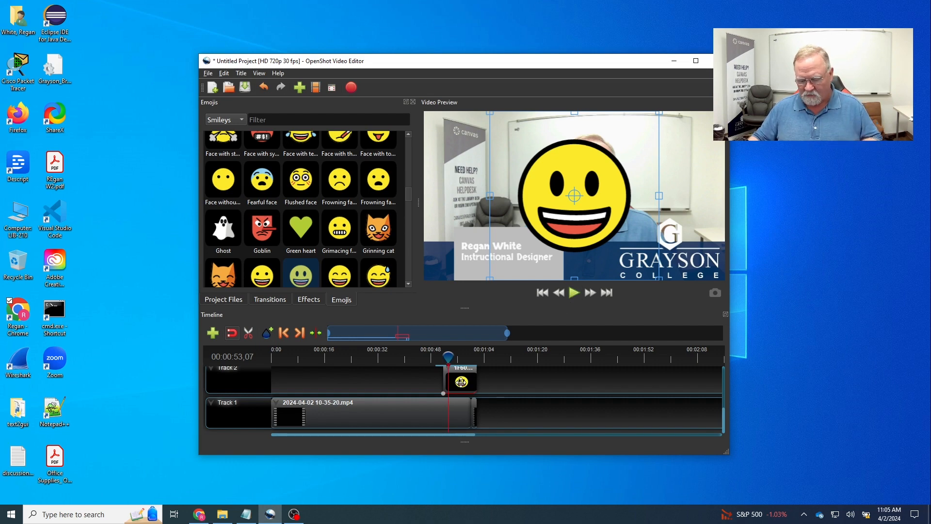
{"action": "key", "text": "Delete"}
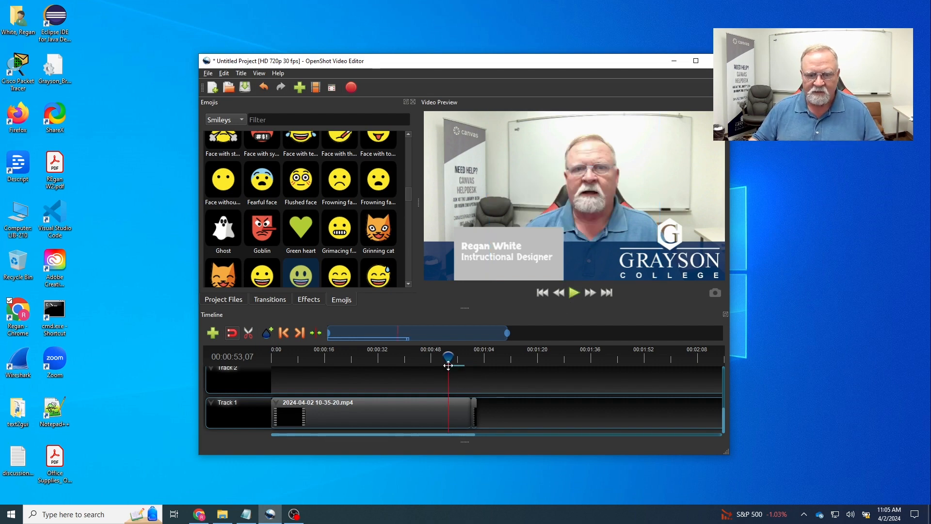
Set the playhead to 00:00:50,13 and add the beaming face emoji to Track 2, starting at the playhead
{"action": "left_click_drag", "start_coordinate": [448, 365], "coordinate": [439, 365]}
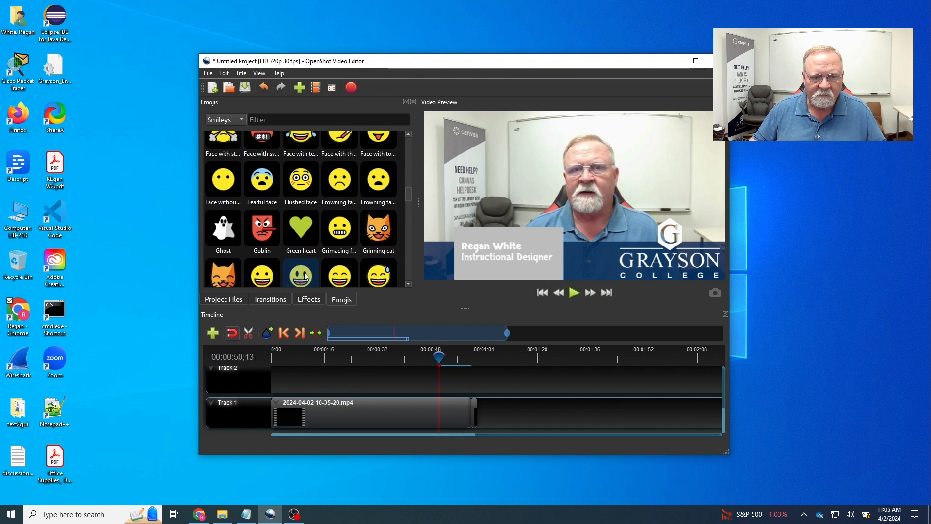
{"action": "scroll", "coordinate": [315, 266], "scroll_direction": "down", "scroll_amount": 10}
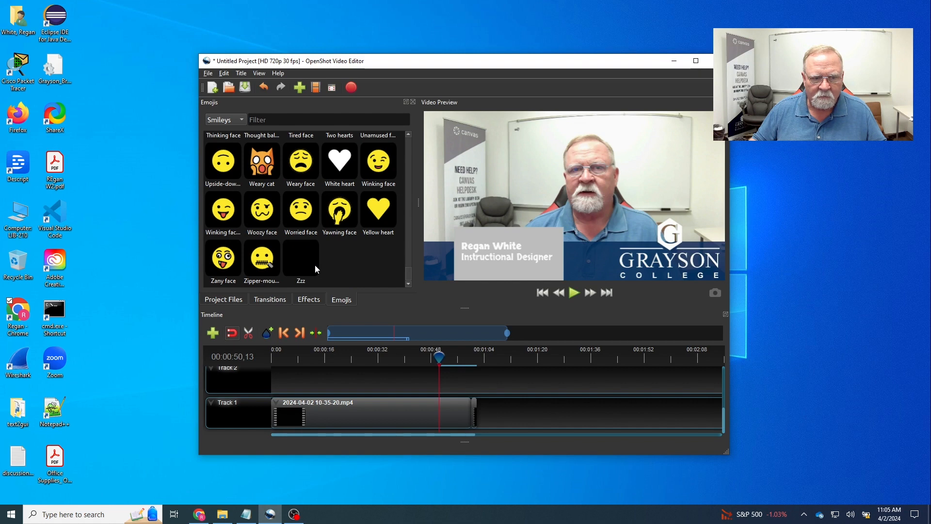
{"action": "scroll", "coordinate": [315, 265], "scroll_direction": "up", "scroll_amount": 5}
{"action": "scroll", "coordinate": [335, 263], "scroll_direction": "up", "scroll_amount": 5}
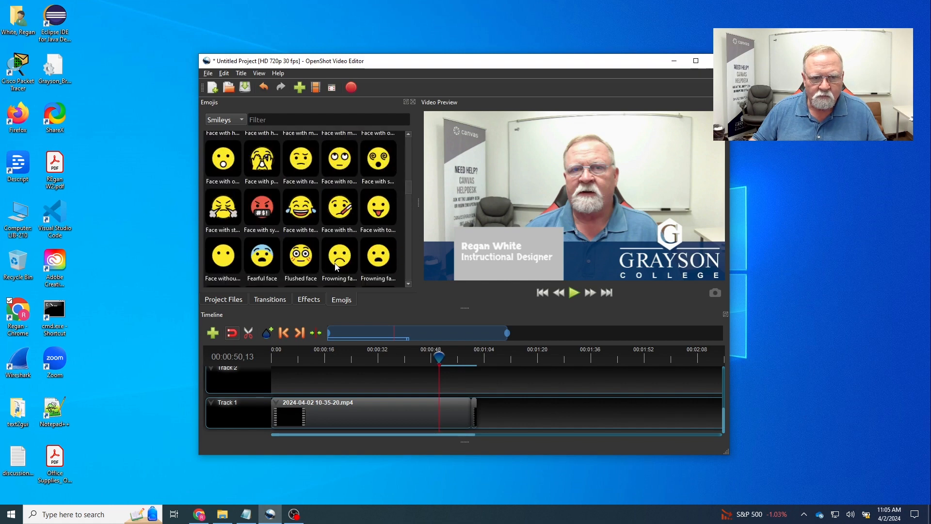
{"action": "scroll", "coordinate": [336, 266], "scroll_direction": "up", "scroll_amount": 5}
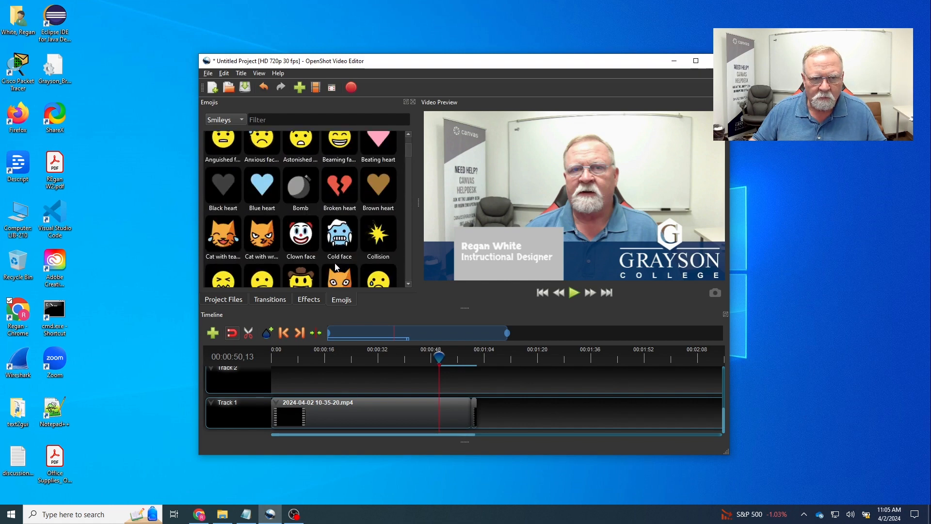
{"action": "scroll", "coordinate": [335, 267], "scroll_direction": "up", "scroll_amount": 1}
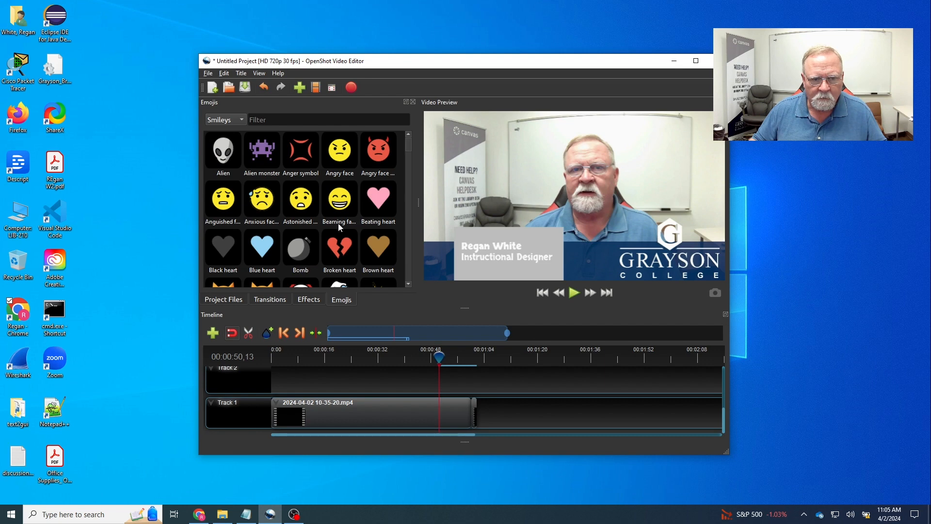
{"action": "left_click_drag", "start_coordinate": [343, 201], "coordinate": [456, 379]}
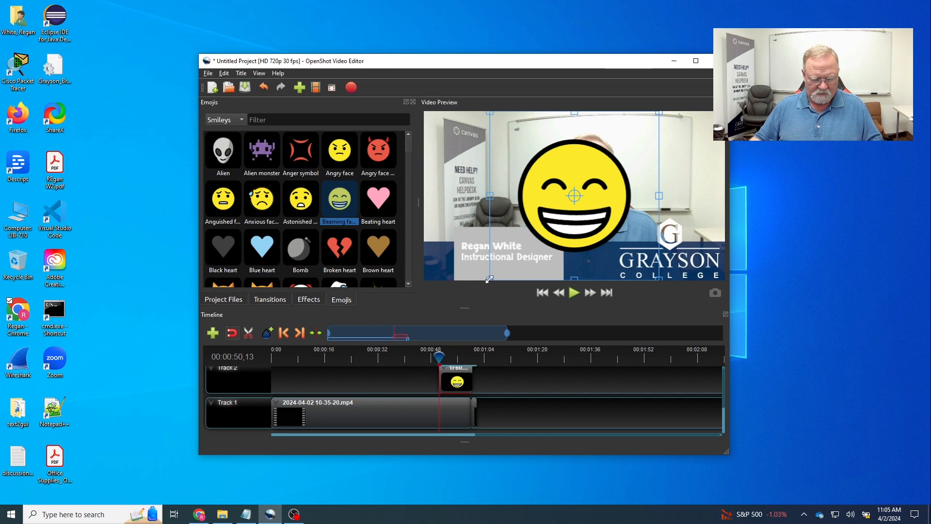
Shrink the beaming face emoji to about 30% of its size and move it over the whiteboard beside the speaker's head
{"action": "left_click_drag", "start_coordinate": [490, 279], "coordinate": [550, 220]}
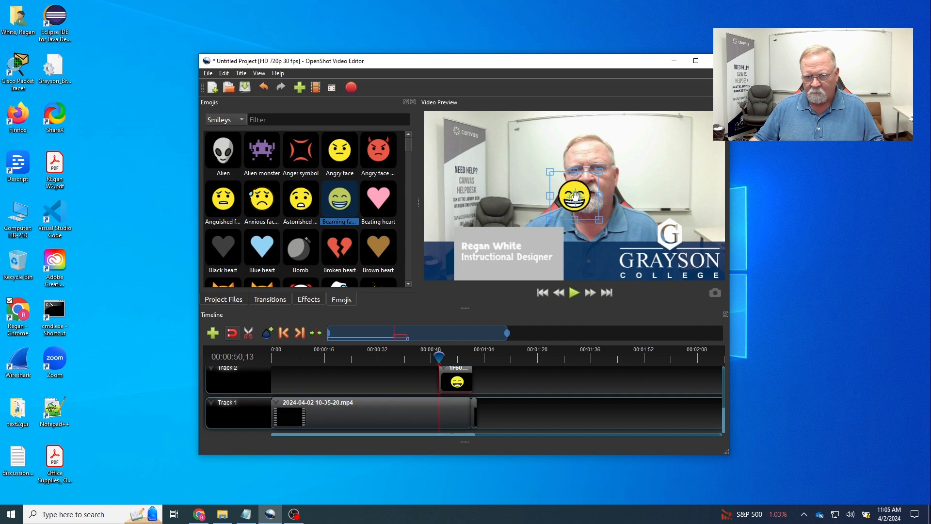
{"action": "left_click_drag", "start_coordinate": [575, 196], "coordinate": [653, 153]}
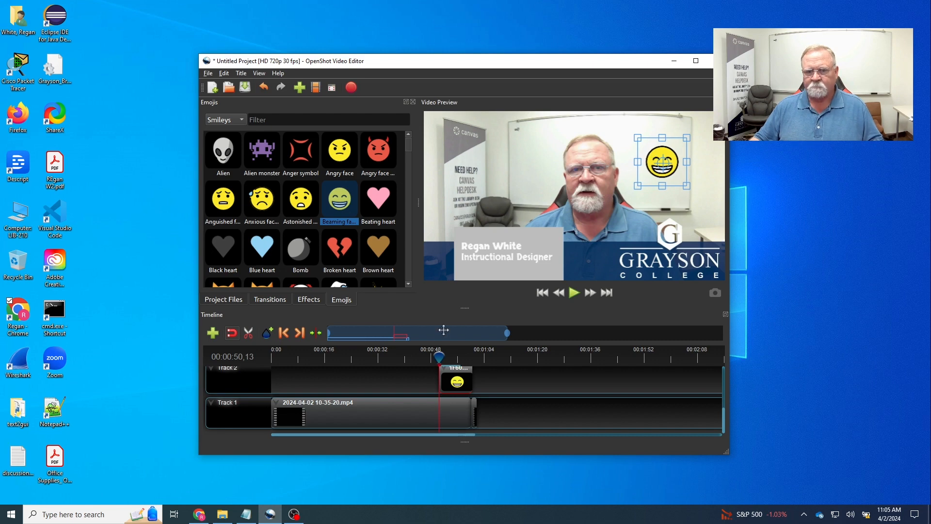
Play the recording from 00:00:41,25, pause at 00:00:56,02, and trim the emoji clip's end to the playhead
{"action": "left_click_drag", "start_coordinate": [440, 357], "coordinate": [427, 358]}
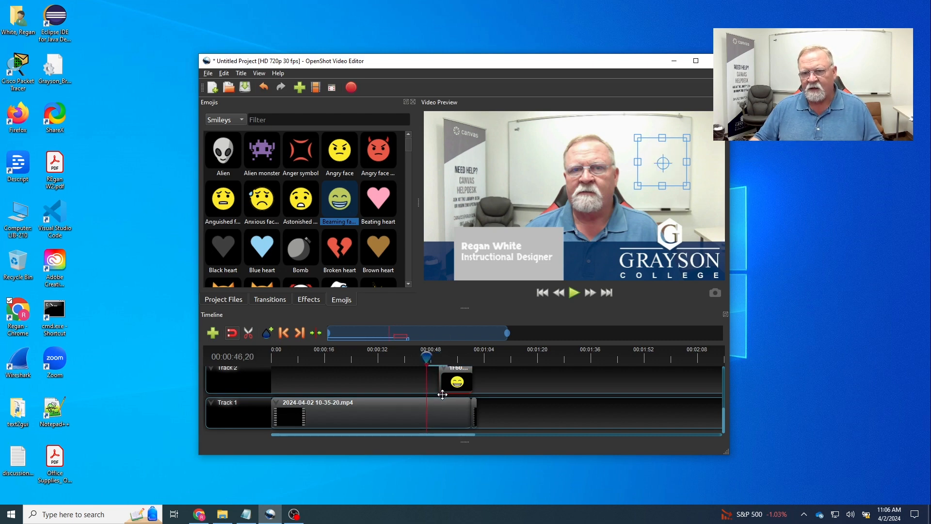
{"action": "left_click_drag", "start_coordinate": [426, 358], "coordinate": [410, 358]}
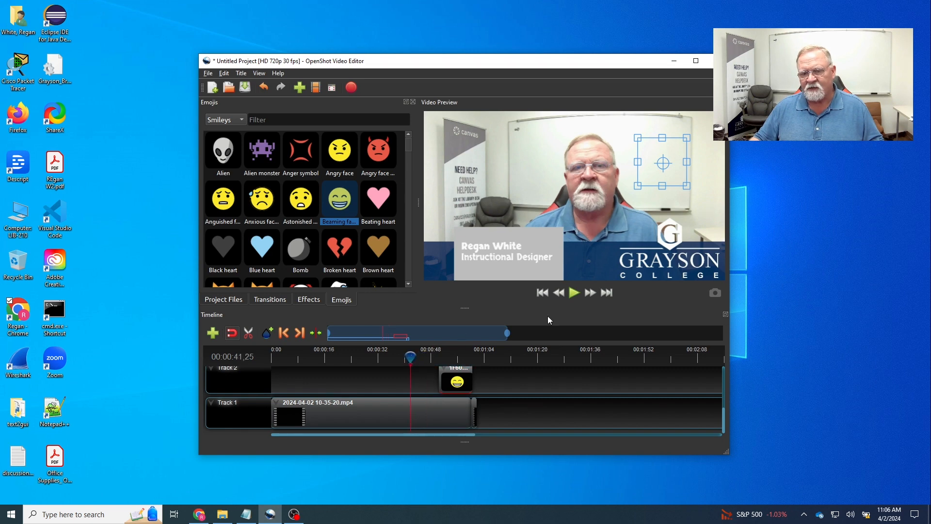
{"action": "left_click", "coordinate": [574, 293]}
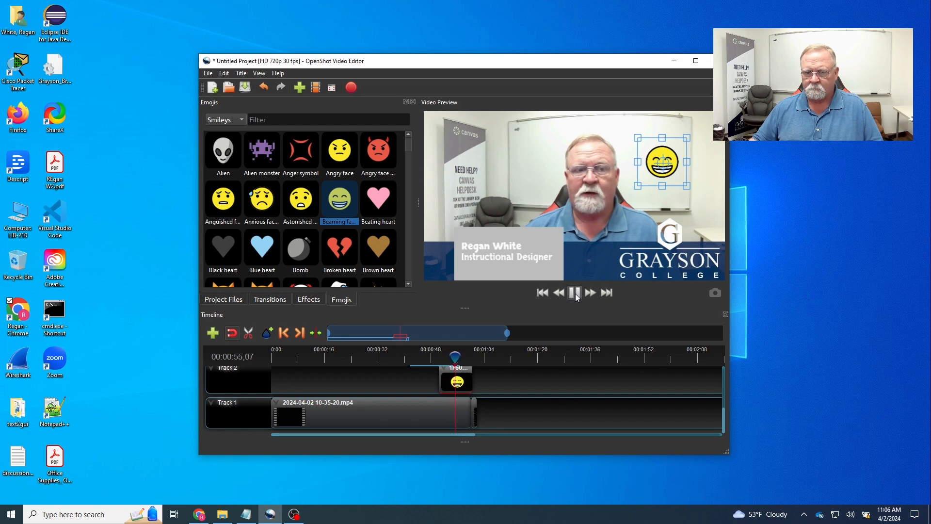
{"action": "left_click", "coordinate": [575, 293]}
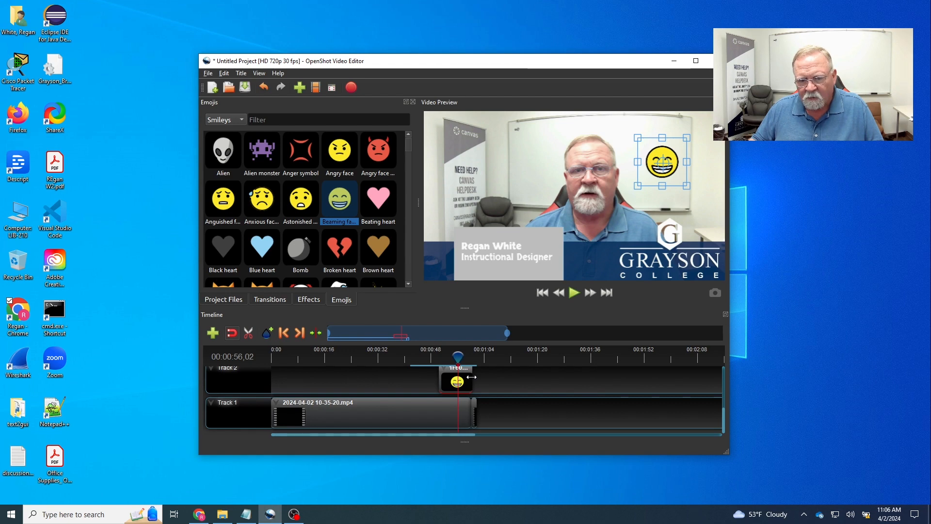
{"action": "left_click_drag", "start_coordinate": [472, 377], "coordinate": [462, 379]}
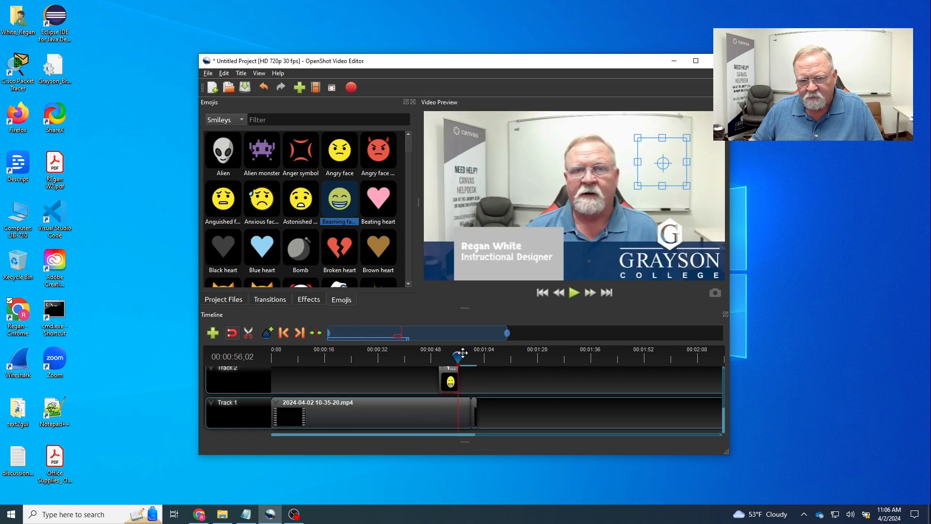
Play the timeline from 00:00:47,03 past the trimmed emoji, pause at 00:00:59,30, and show the project files
{"action": "left_click_drag", "start_coordinate": [457, 355], "coordinate": [428, 356]}
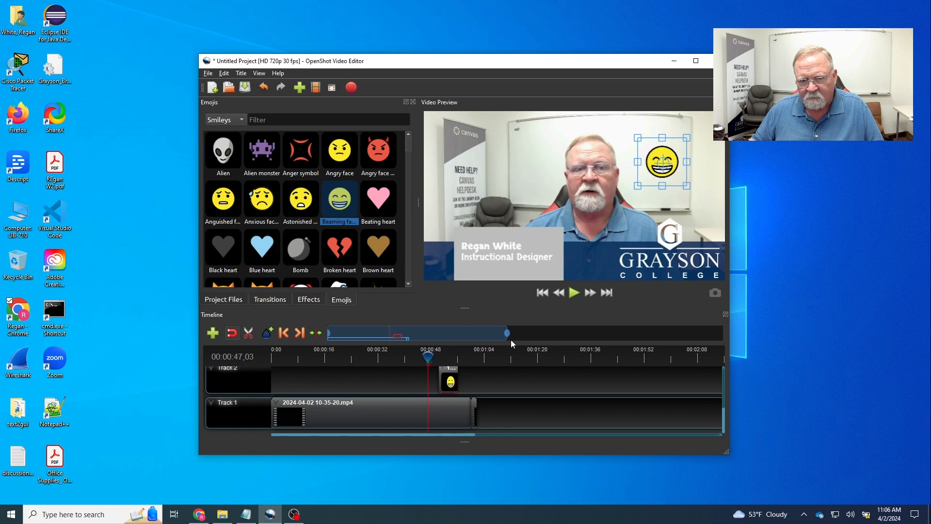
{"action": "left_click", "coordinate": [574, 293]}
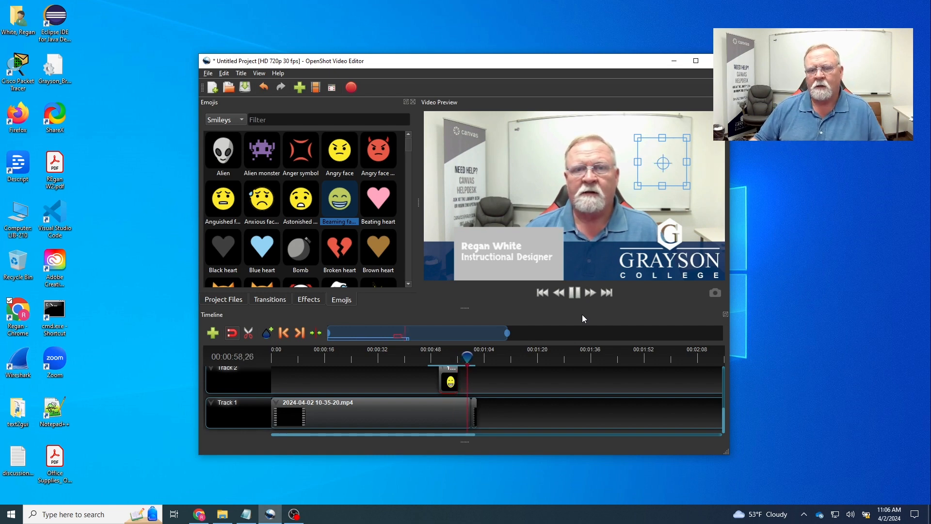
{"action": "left_click", "coordinate": [575, 292]}
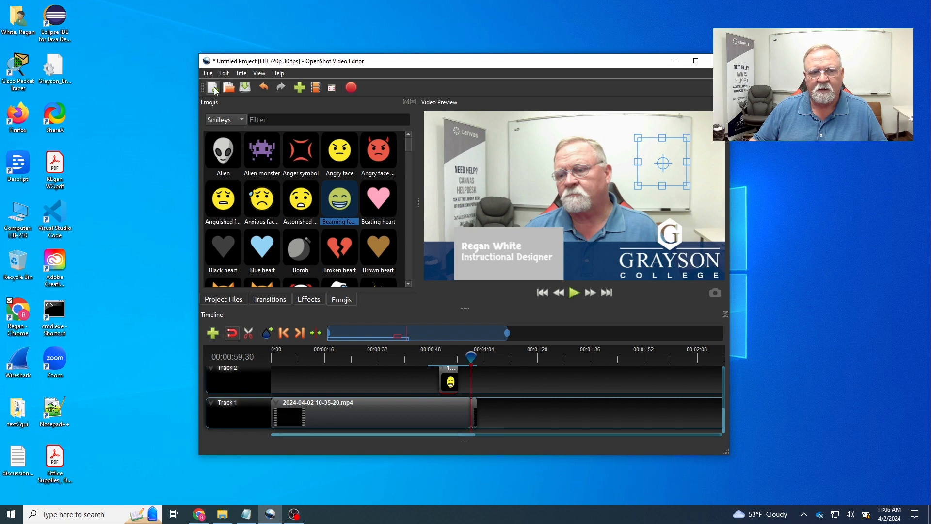
{"action": "left_click", "coordinate": [227, 301]}
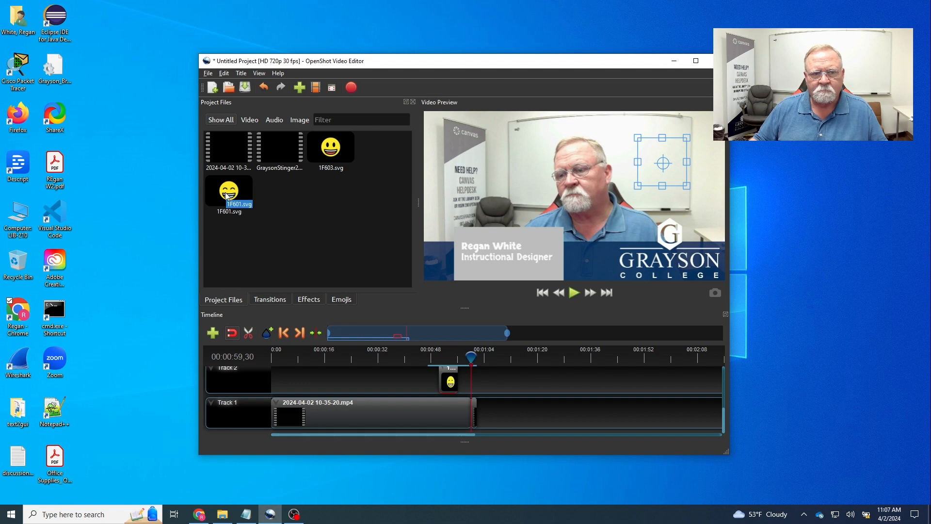
Try to delete the unused 1F603.svg from the project files, and undo the deletion
{"action": "left_click", "coordinate": [332, 148]}
{"action": "key", "text": "Delete"}
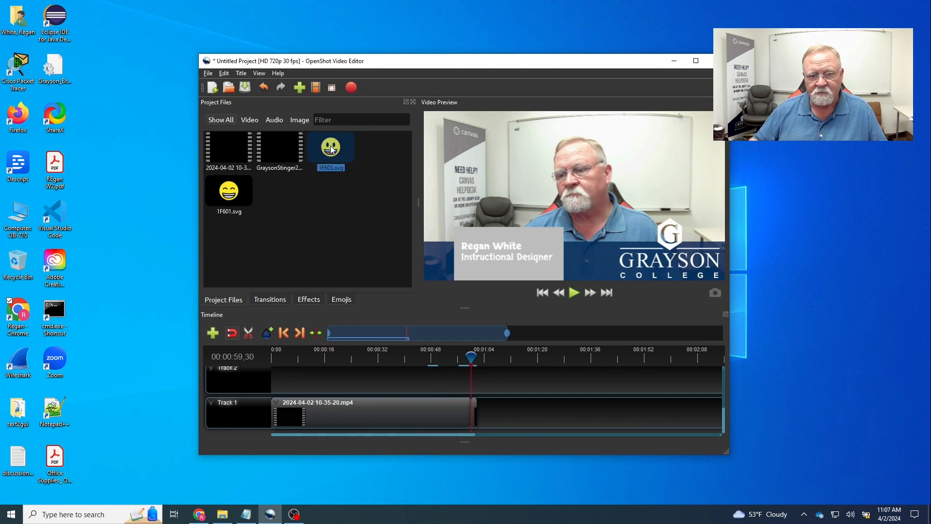
{"action": "key", "text": "ctrl+z"}
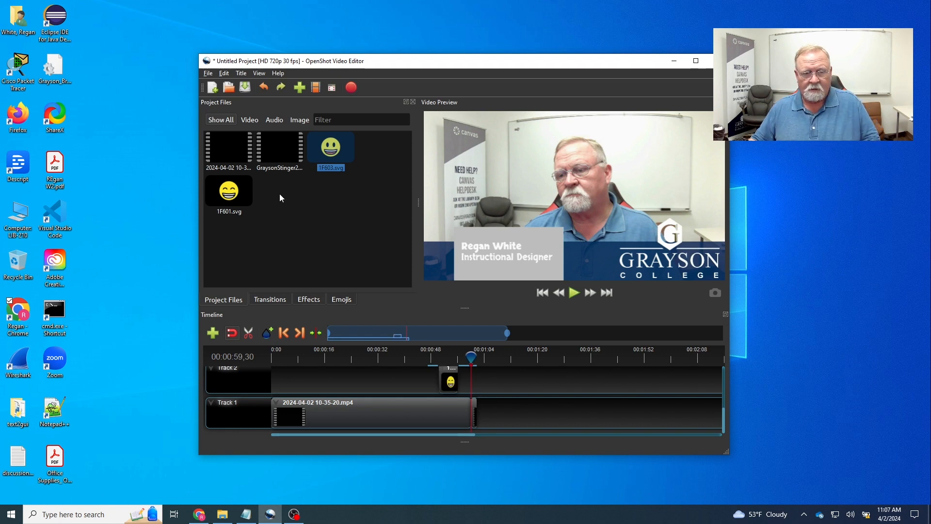
Remove the beaming face file 1F601.svg from the project, and undo the removal
{"action": "left_click", "coordinate": [226, 194]}
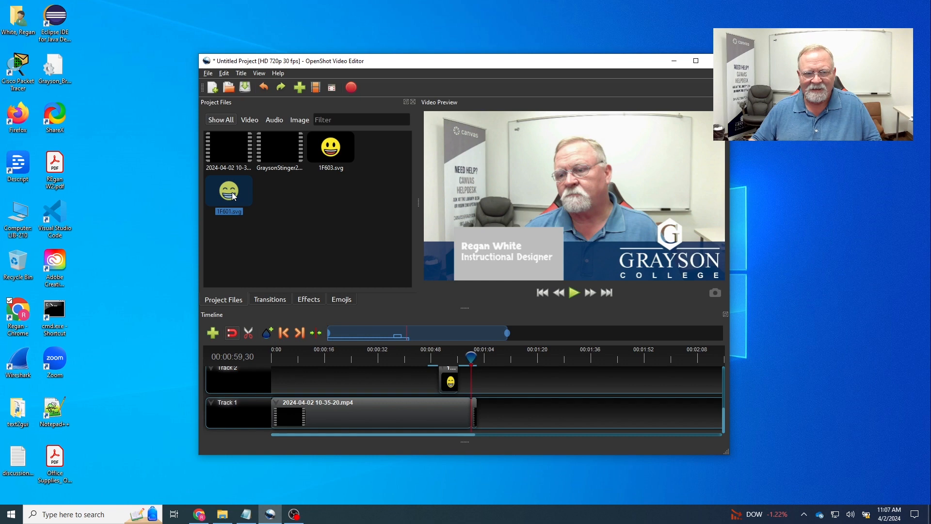
{"action": "right_click", "coordinate": [232, 193]}
{"action": "left_click", "coordinate": [255, 305]}
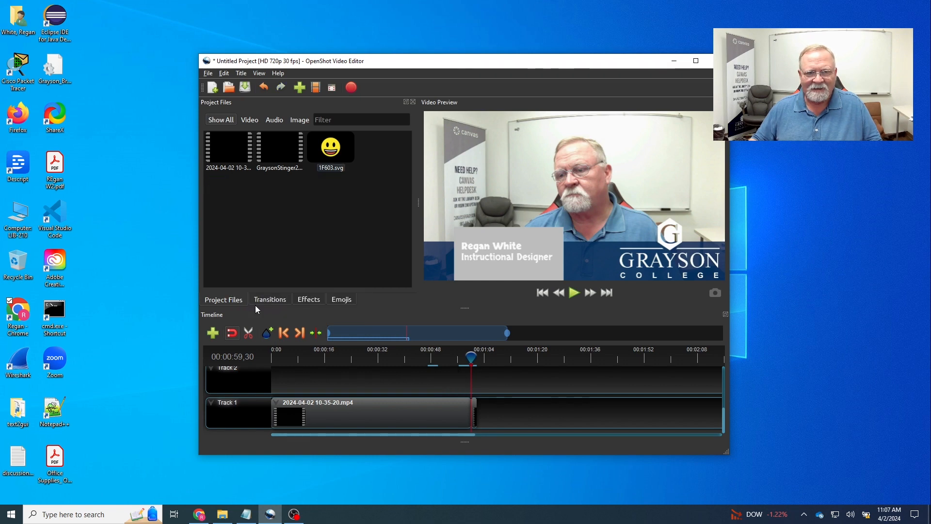
{"action": "key", "text": "ctrl+z"}
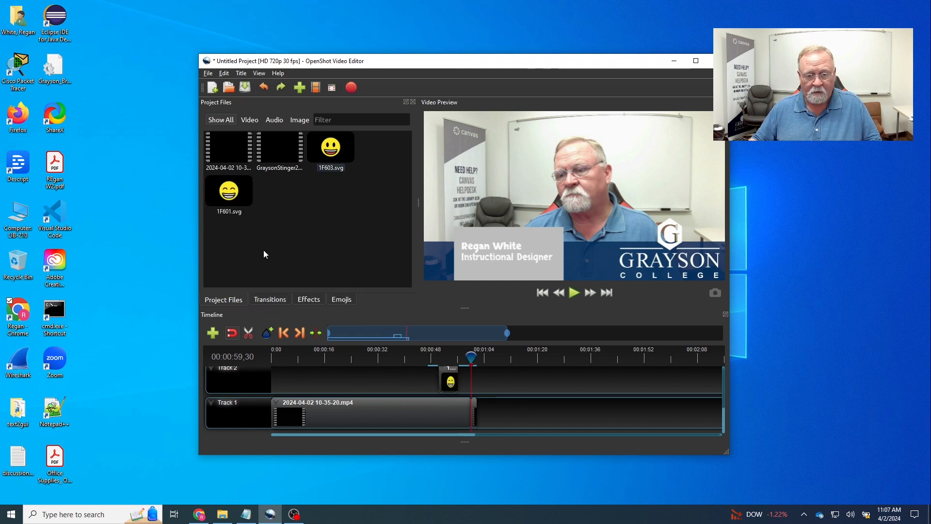
Remove the unused open-mouthed smiley file 1F603.svg from the project
{"action": "right_click", "coordinate": [330, 152]}
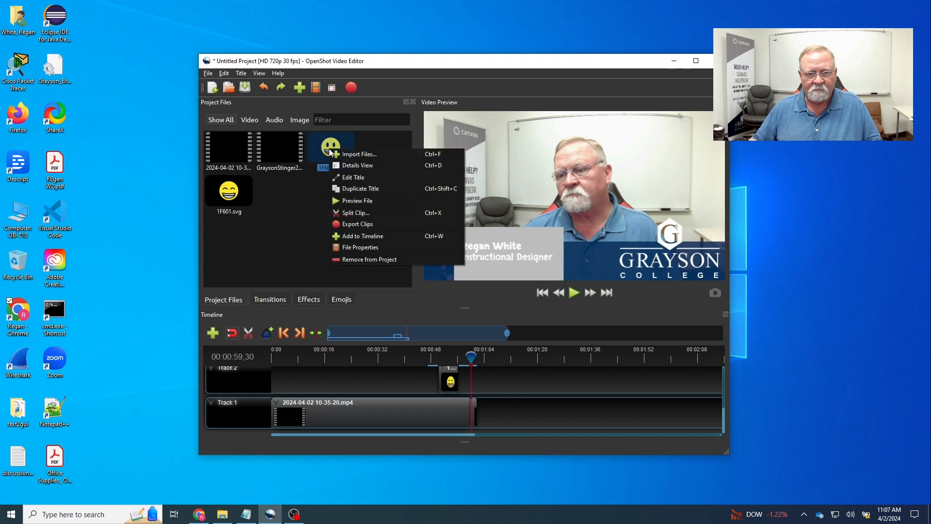
{"action": "left_click", "coordinate": [354, 260]}
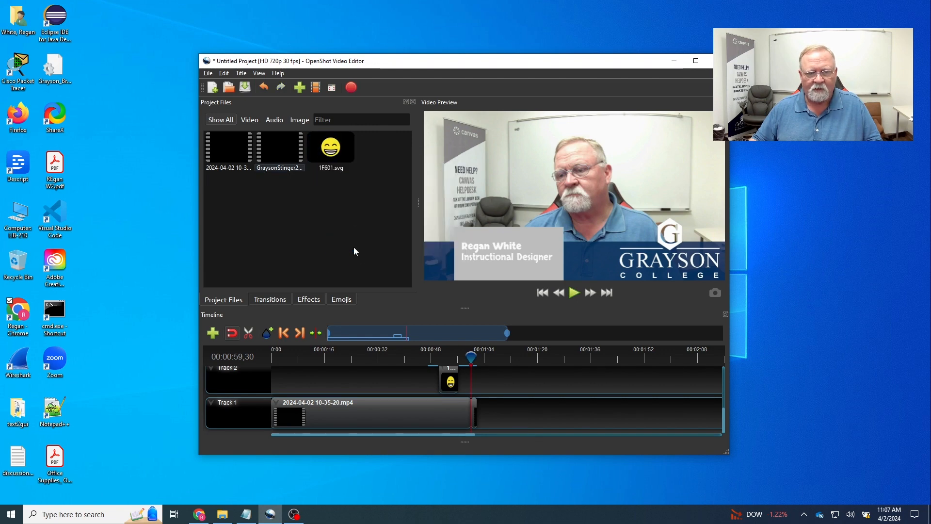
{"action": "left_click", "coordinate": [209, 73]}
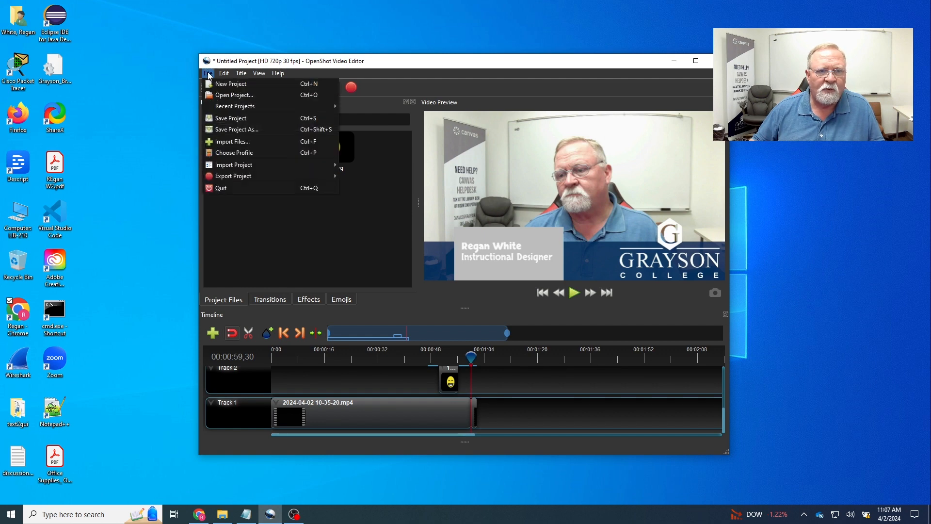
{"action": "left_click", "coordinate": [232, 144]}
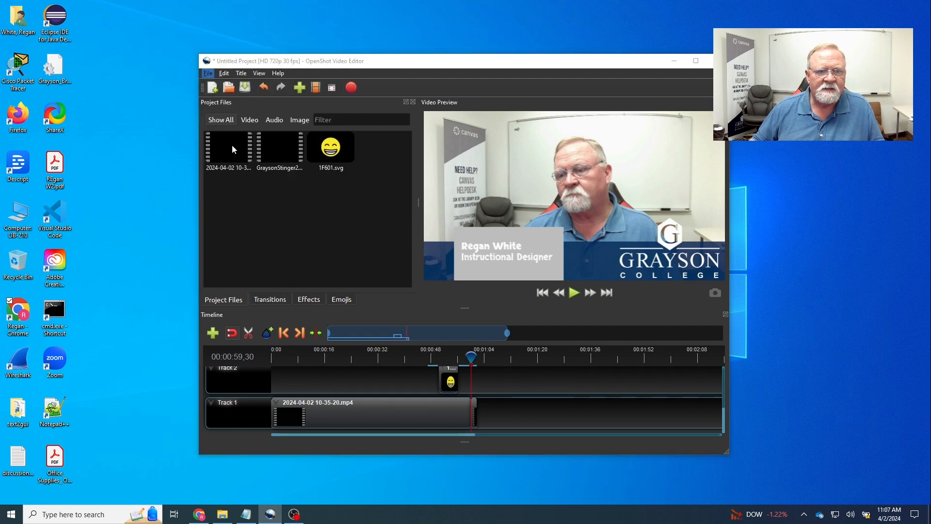
{"action": "scroll", "coordinate": [368, 225], "scroll_direction": "down", "scroll_amount": 10}
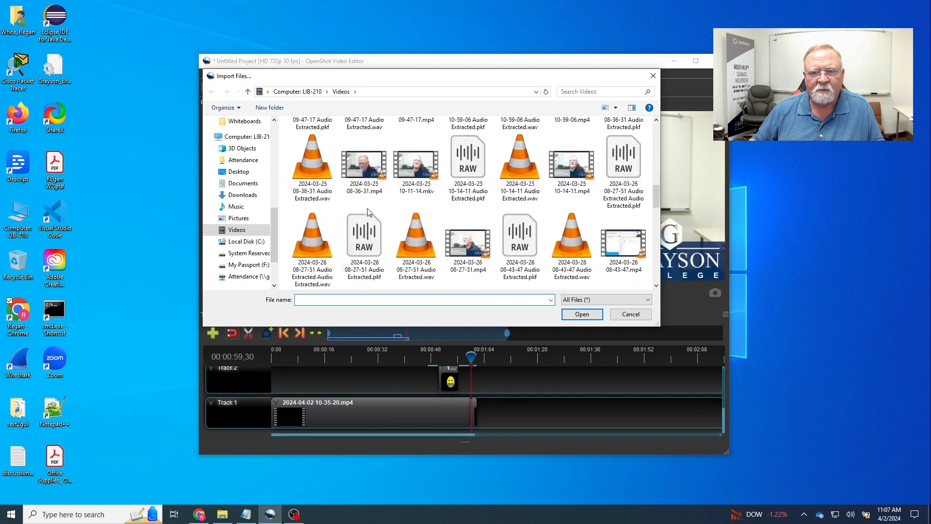
{"action": "scroll", "coordinate": [367, 225], "scroll_direction": "down", "scroll_amount": 5}
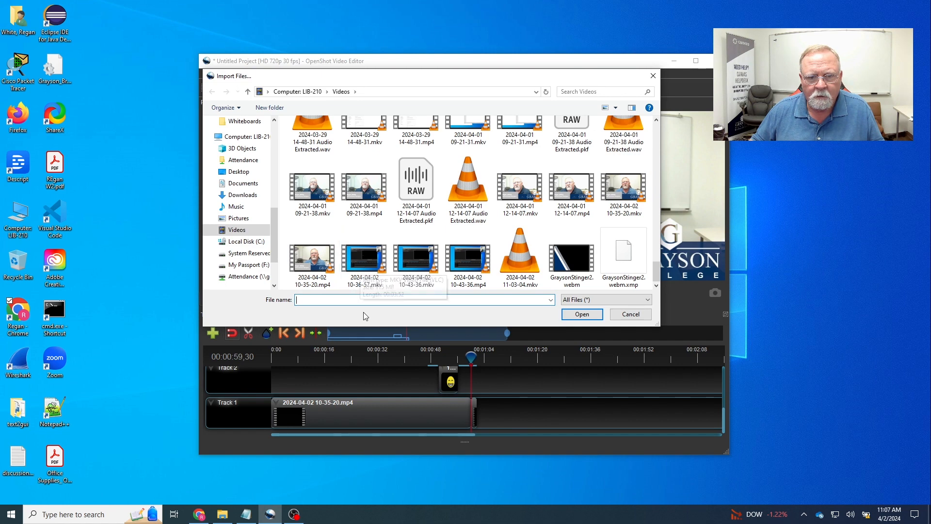
{"action": "left_click", "coordinate": [468, 260]}
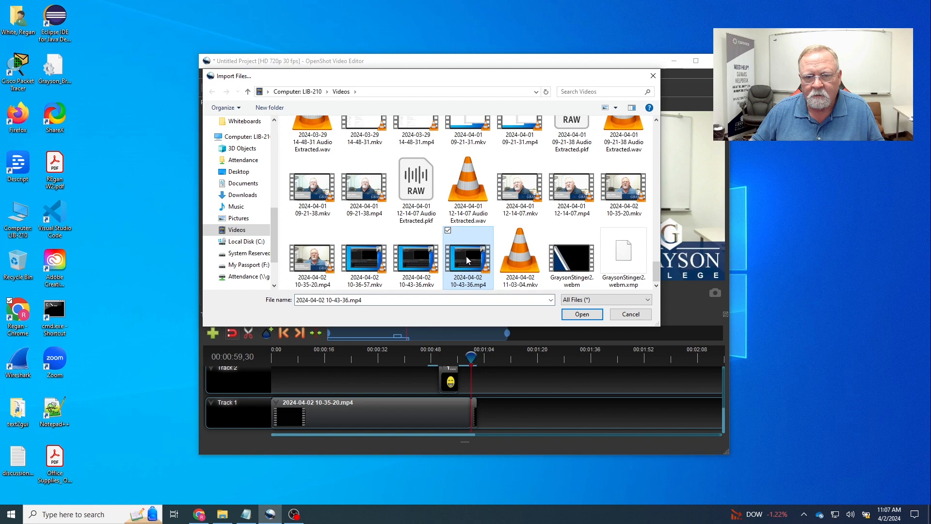
{"action": "left_click", "coordinate": [581, 315]}
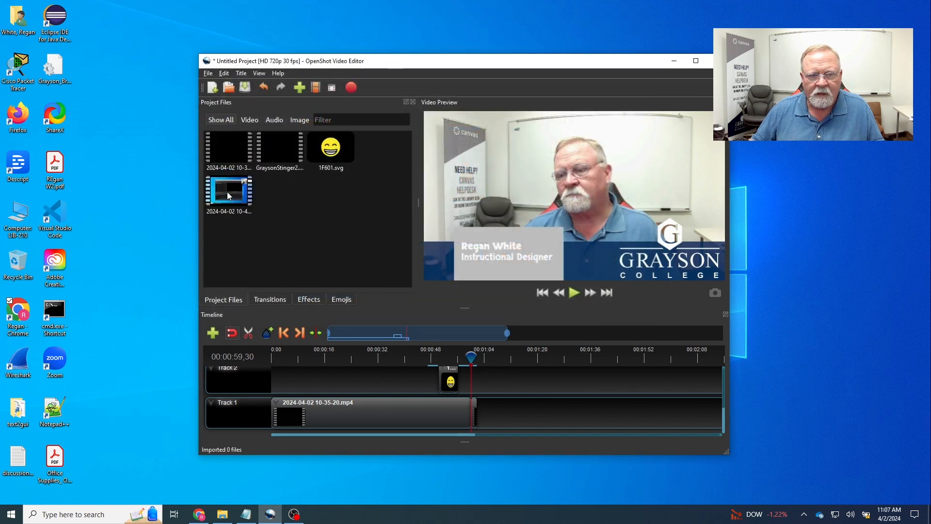
{"action": "left_click_drag", "start_coordinate": [227, 191], "coordinate": [429, 412]}
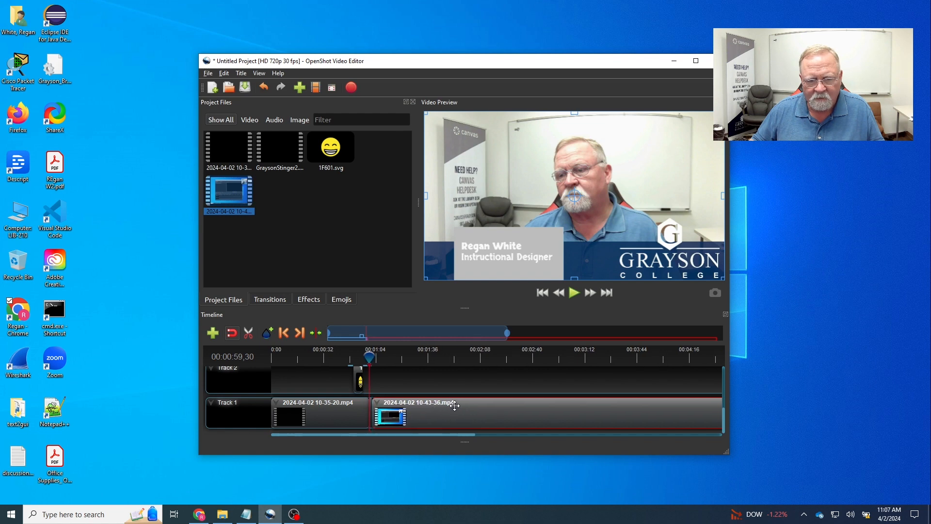
Play the timeline from about 52 seconds to check the transition through the stinger into the second recording
{"action": "left_click_drag", "start_coordinate": [369, 356], "coordinate": [357, 354]}
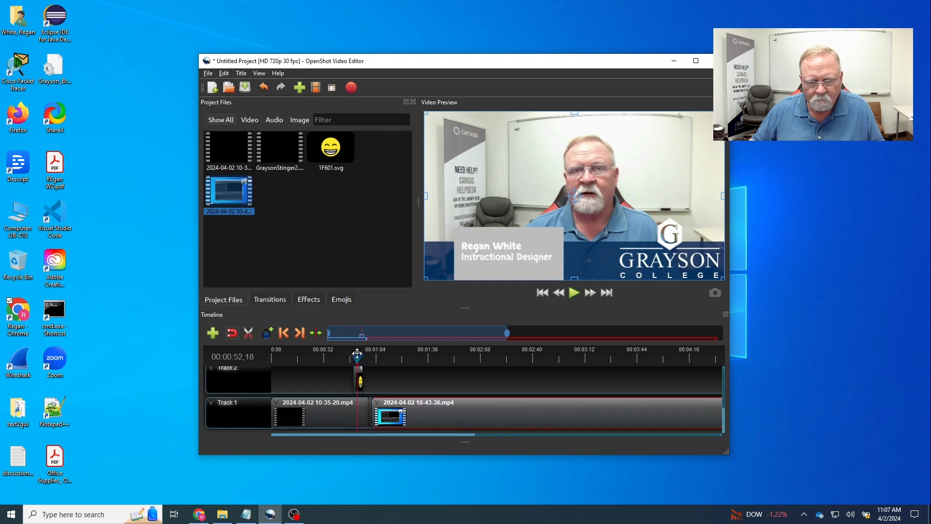
{"action": "left_click", "coordinate": [572, 294]}
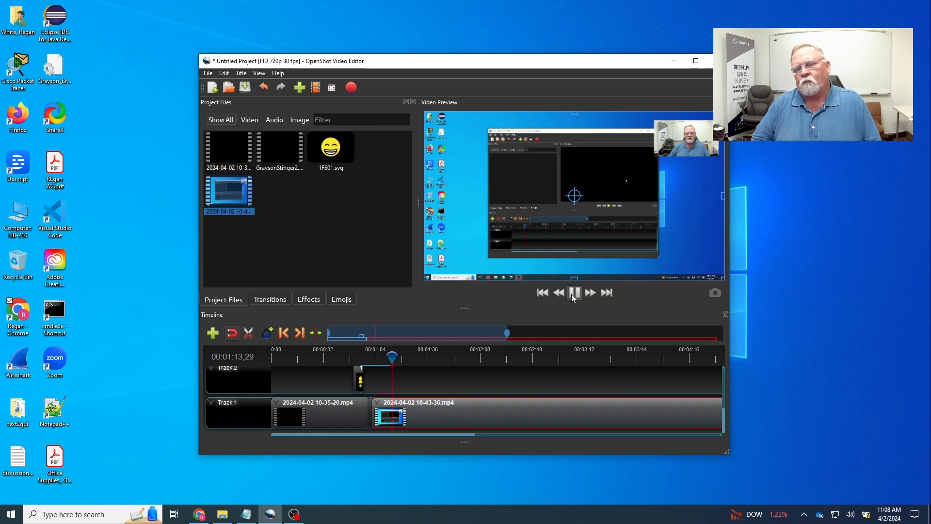
{"action": "left_click", "coordinate": [572, 293]}
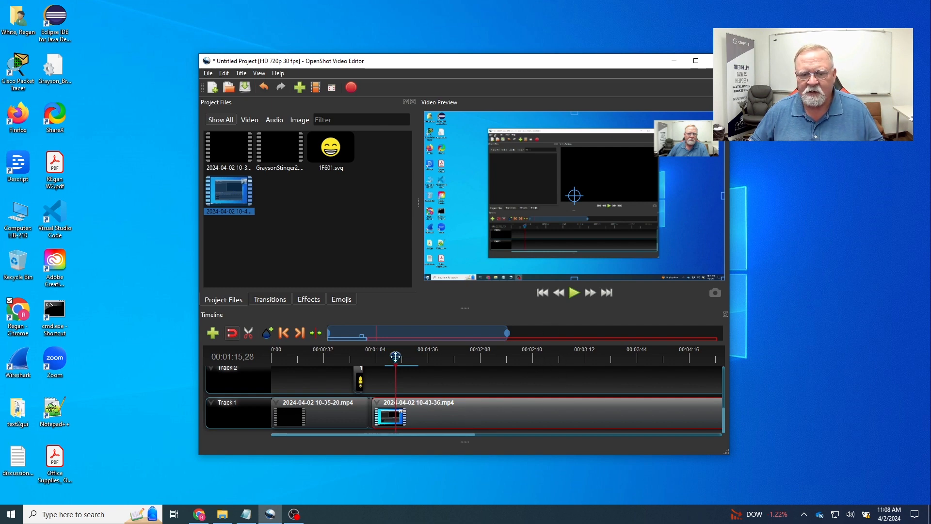
Scrub through the second recording on Track 1 toward its end to look for a suitable cut point
{"action": "left_click_drag", "start_coordinate": [396, 356], "coordinate": [658, 365]}
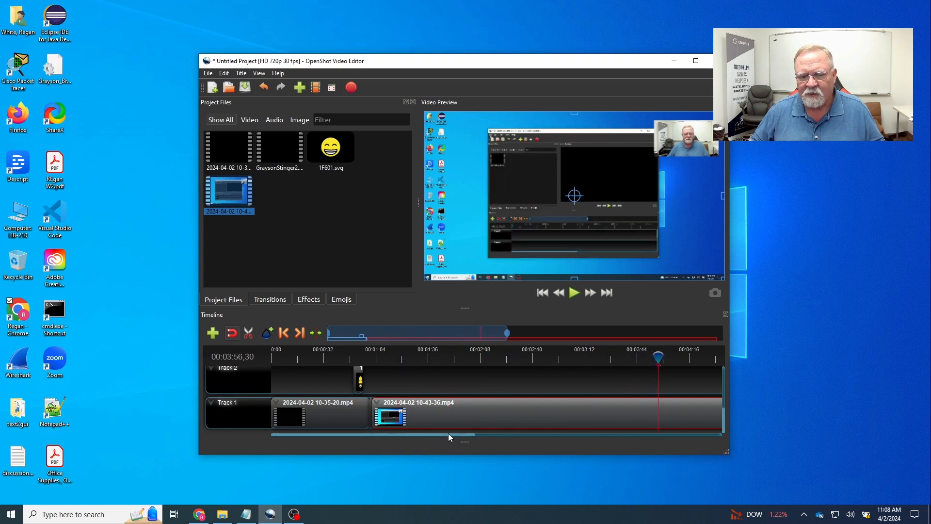
{"action": "left_click_drag", "start_coordinate": [447, 434], "coordinate": [534, 436]}
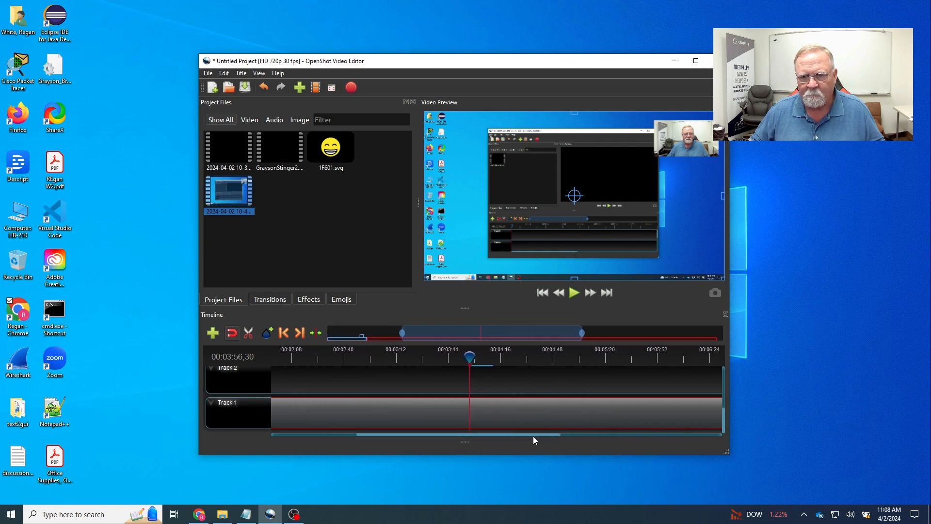
{"action": "left_click_drag", "start_coordinate": [474, 355], "coordinate": [603, 356]}
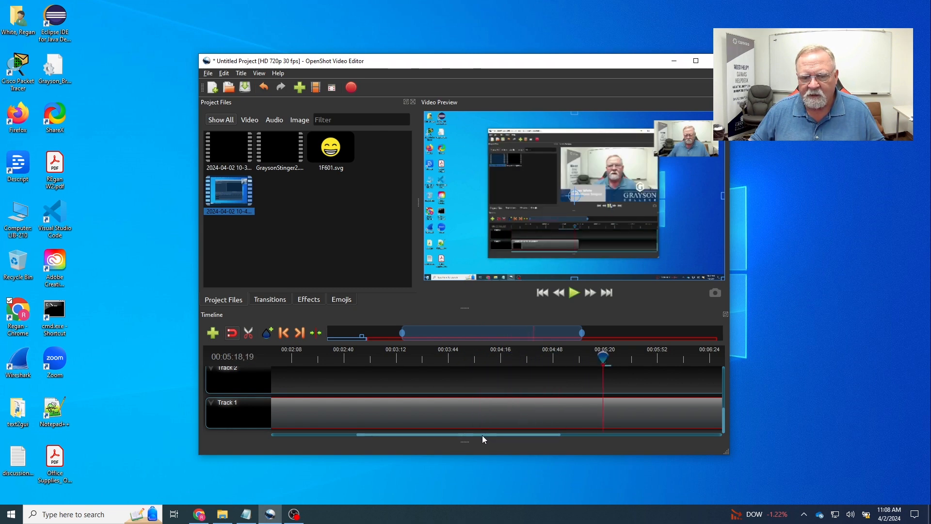
{"action": "left_click_drag", "start_coordinate": [482, 435], "coordinate": [582, 435]}
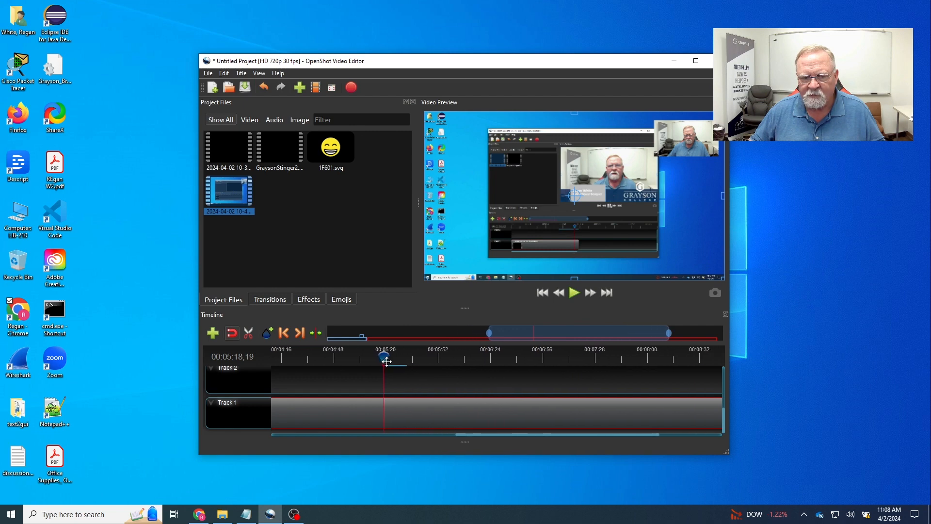
{"action": "left_click_drag", "start_coordinate": [380, 358], "coordinate": [585, 358]}
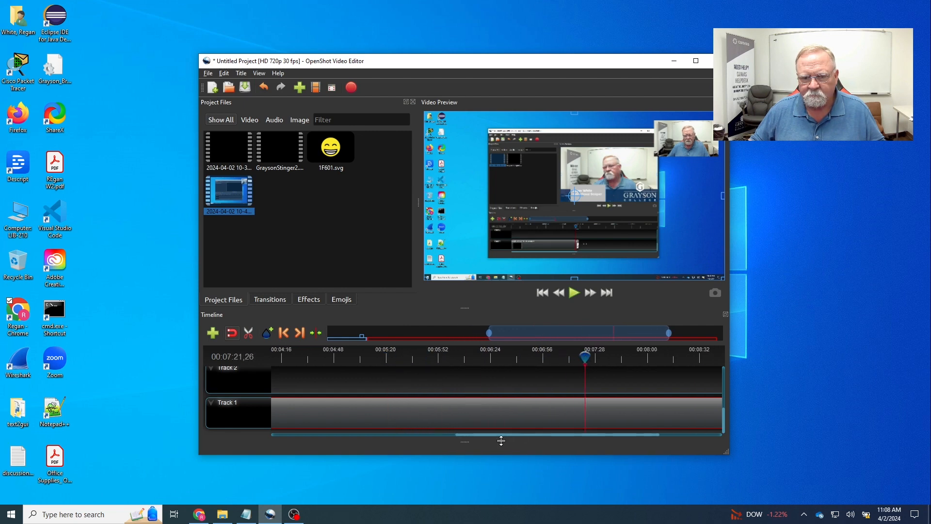
{"action": "left_click_drag", "start_coordinate": [489, 434], "coordinate": [566, 435]}
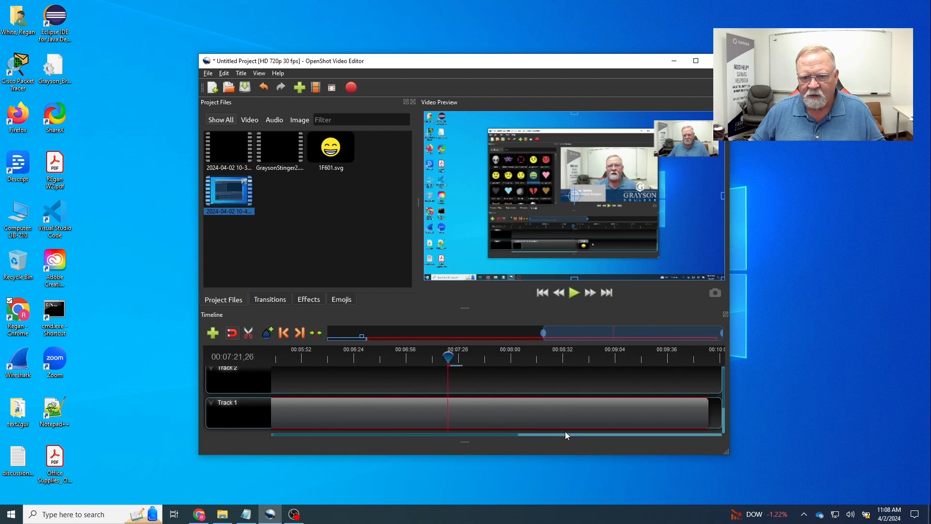
Play the second recording from about 00:05:55 and stop the playhead at the cut point, 00:06:42,25
{"action": "left_click_drag", "start_coordinate": [442, 360], "coordinate": [306, 358]}
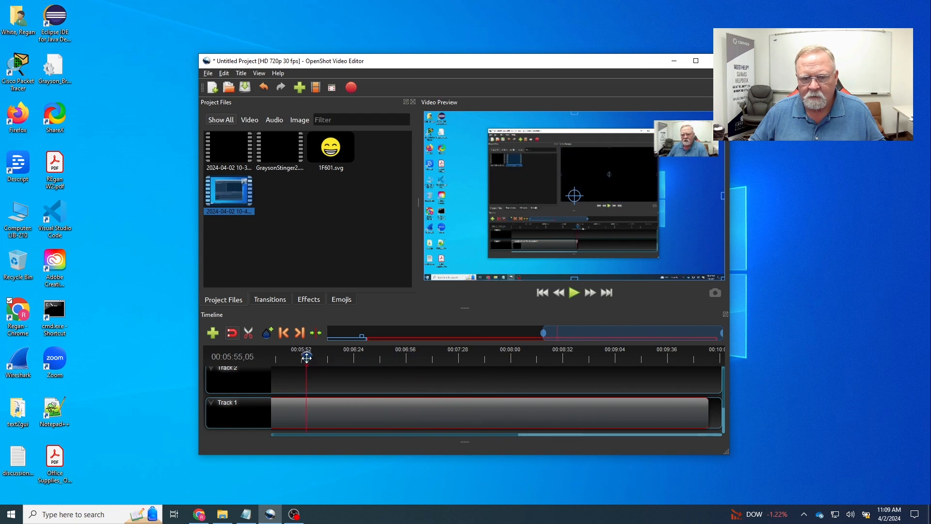
{"action": "left_click", "coordinate": [575, 292]}
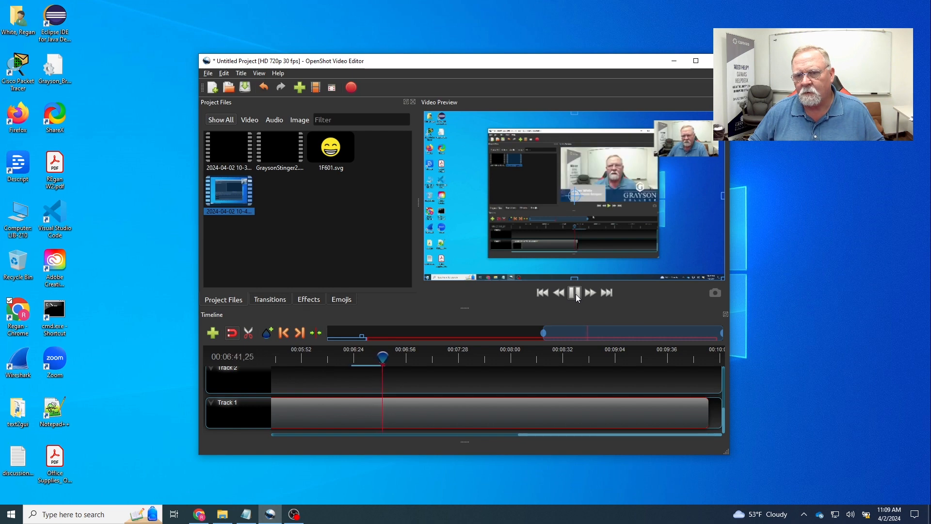
{"action": "left_click", "coordinate": [575, 293]}
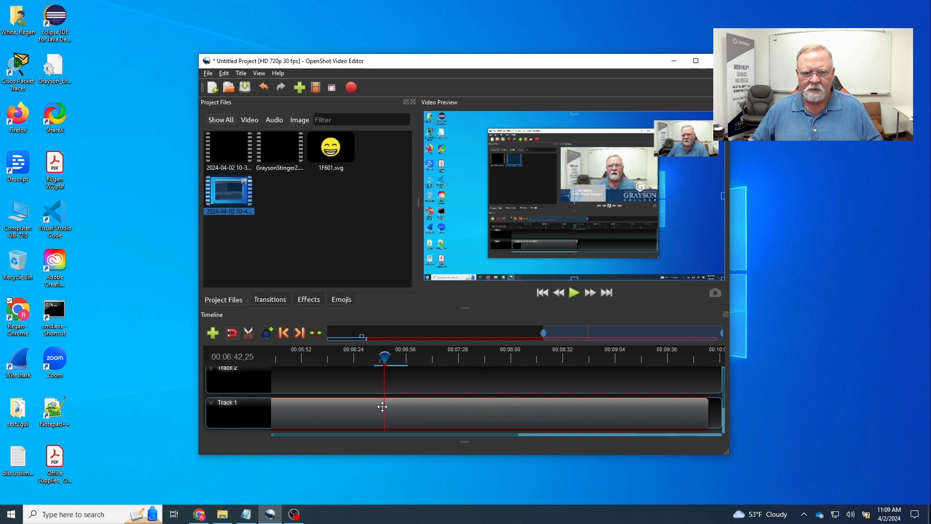
Try to split the second recording at the playhead with the Razor tool, and undo the split
{"action": "left_click", "coordinate": [248, 333]}
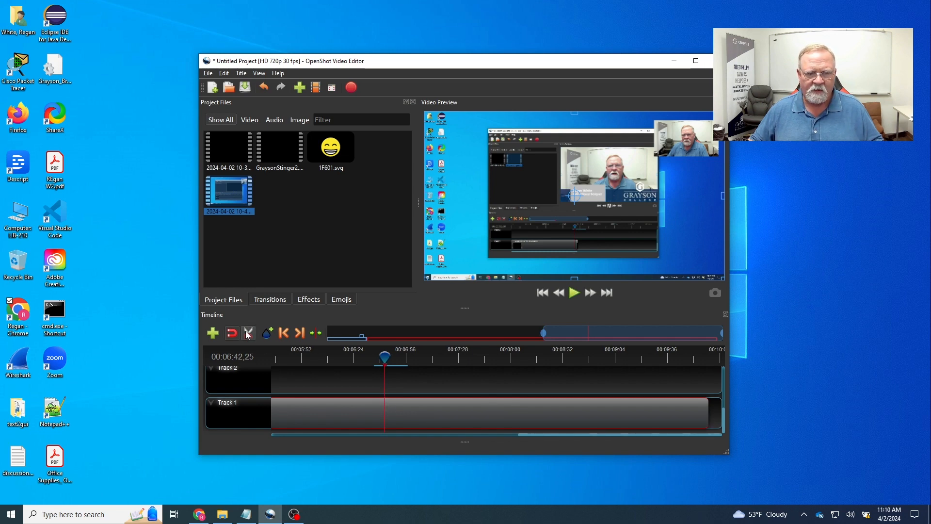
{"action": "left_click", "coordinate": [386, 401]}
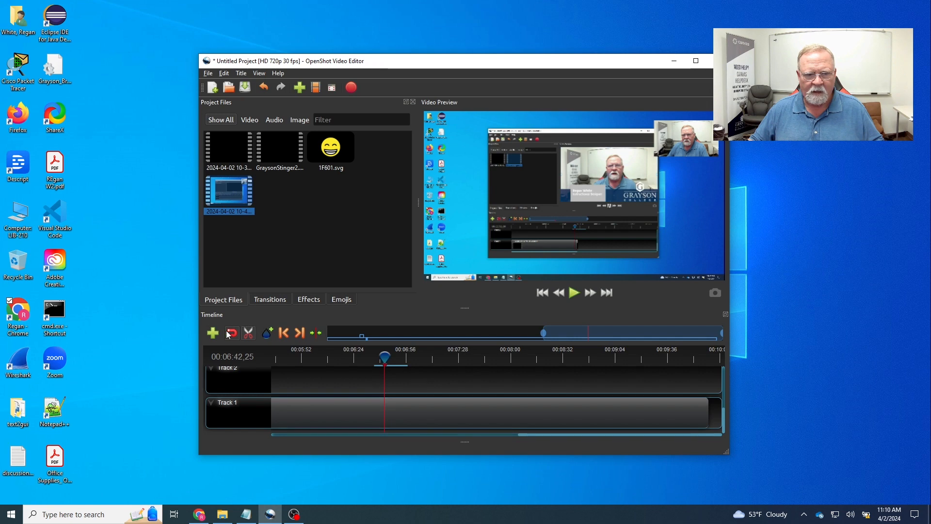
{"action": "left_click", "coordinate": [444, 412]}
{"action": "scroll", "coordinate": [444, 412], "scroll_direction": "down", "scroll_amount": 2}
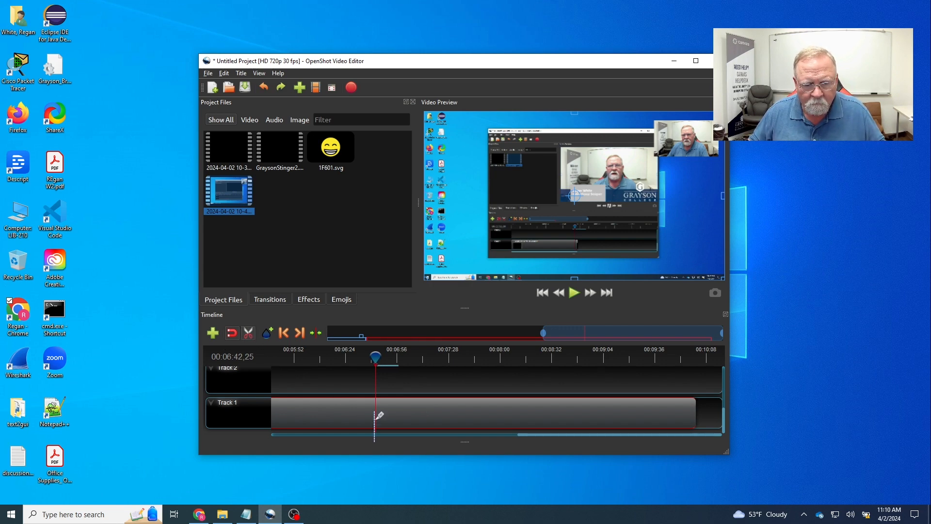
Split the second recording on Track 1 at 00:06:42,25 and delete the part after the cut
{"action": "key", "text": "ctrl+k"}
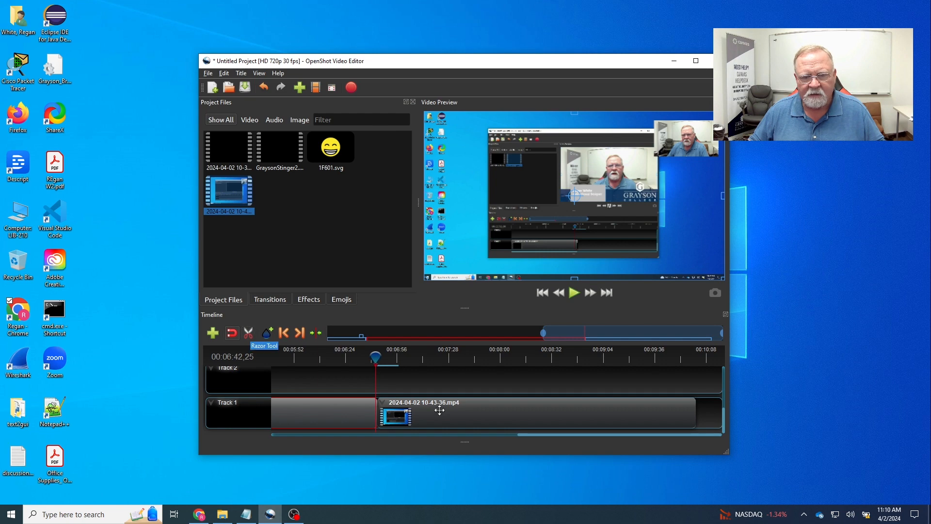
{"action": "right_click", "coordinate": [460, 410]}
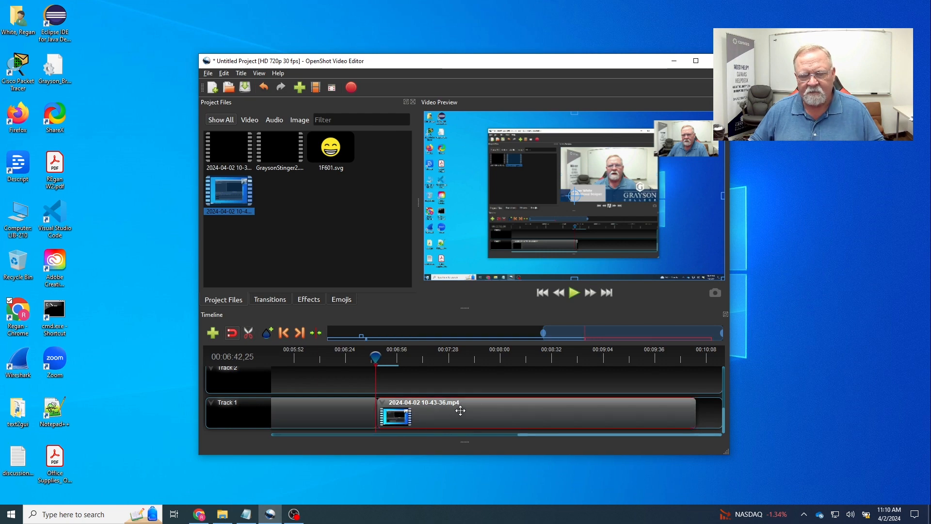
{"action": "left_click", "coordinate": [474, 405]}
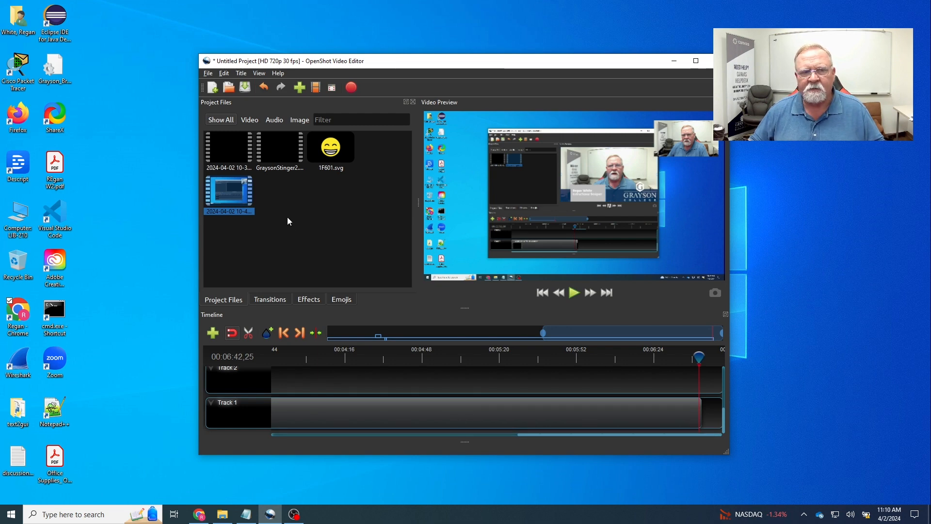
Add the Grayson stinger clip to Track 1 directly after the trimmed second recording, and play it to check the ending
{"action": "left_click_drag", "start_coordinate": [275, 149], "coordinate": [629, 388]}
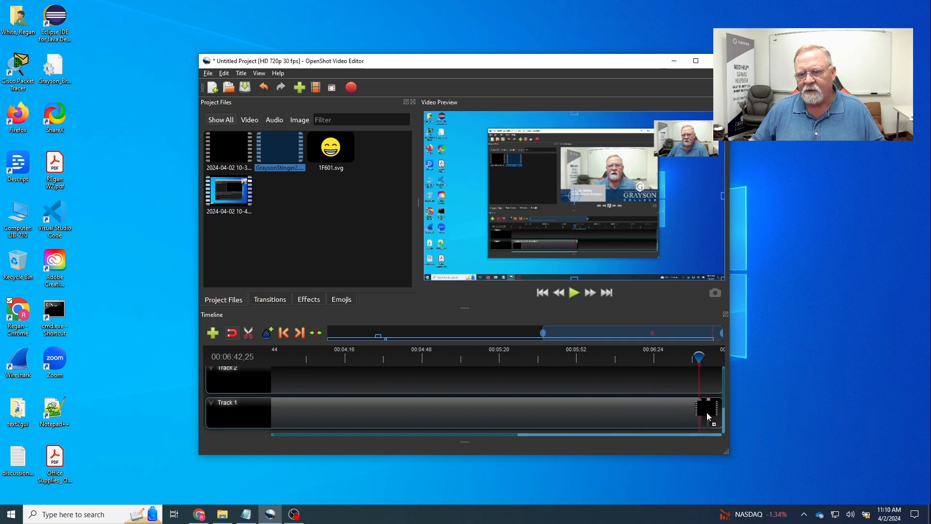
{"action": "left_click_drag", "start_coordinate": [706, 412], "coordinate": [705, 413]}
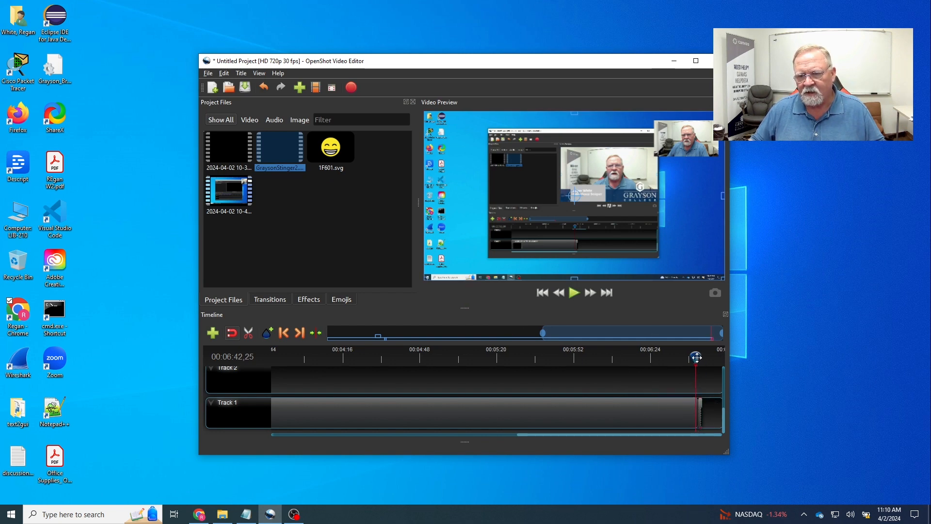
{"action": "left_click", "coordinate": [570, 296]}
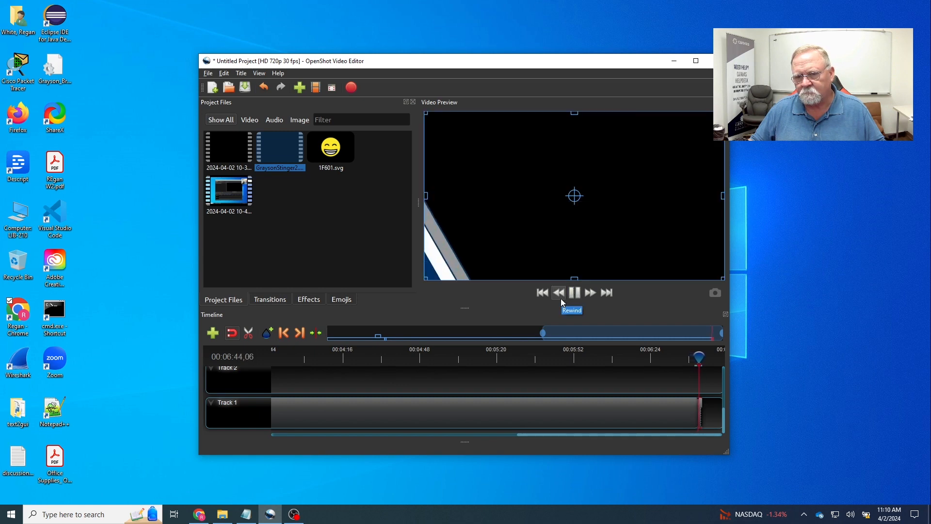
{"action": "left_click", "coordinate": [571, 296]}
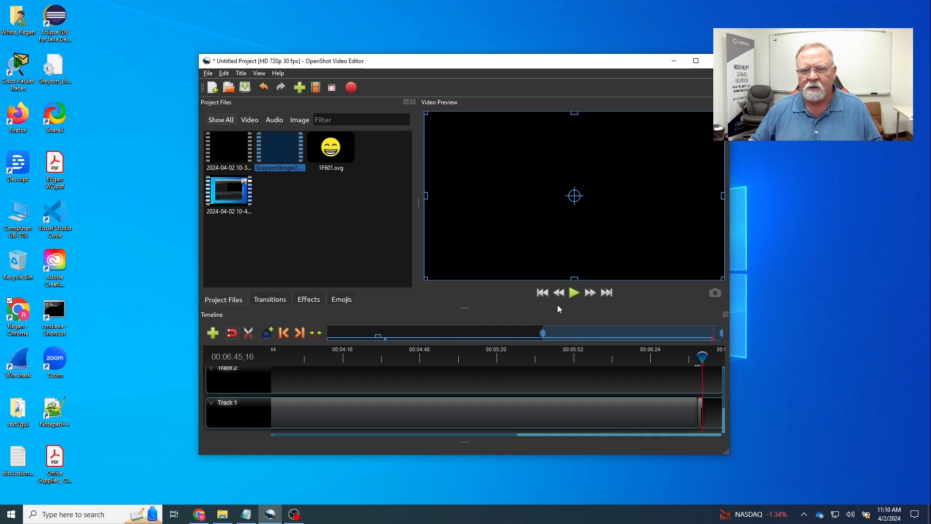
Review the video export's target formats and video profiles, keeping MP4 (h.264) and HD 720p 30 fps, and close without exporting
{"action": "left_click", "coordinate": [352, 91]}
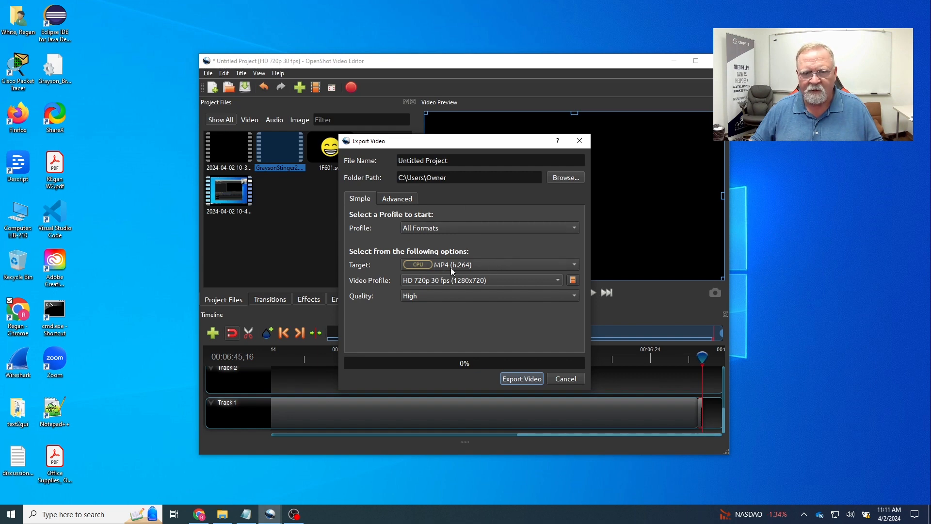
{"action": "left_click", "coordinate": [473, 264]}
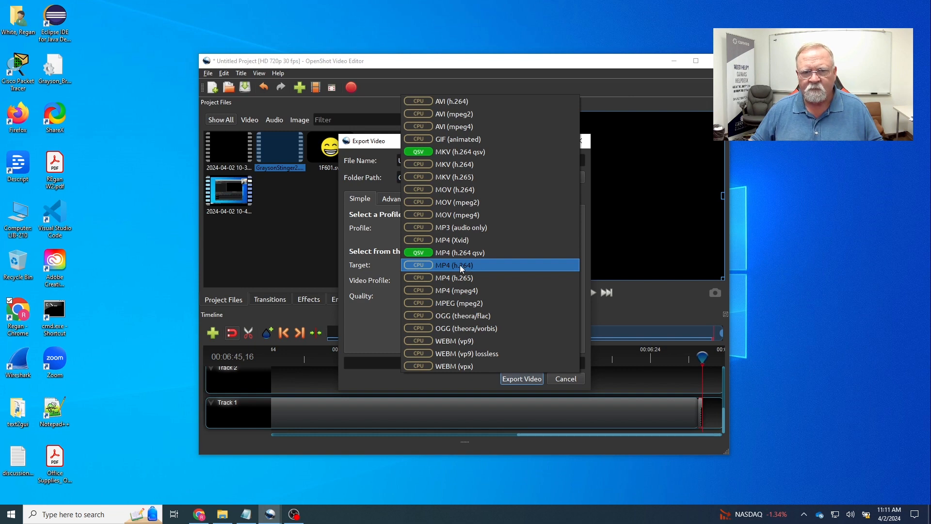
{"action": "left_click", "coordinate": [460, 264]}
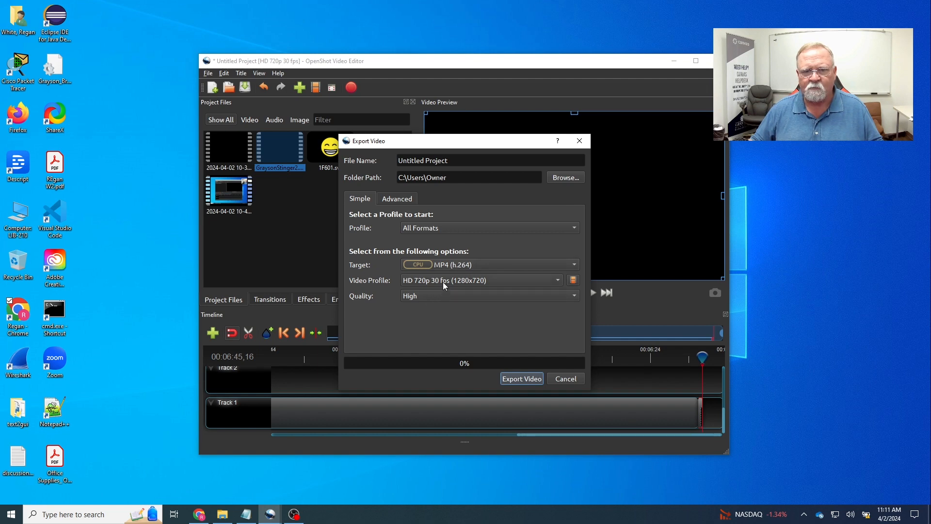
{"action": "left_click", "coordinate": [443, 280]}
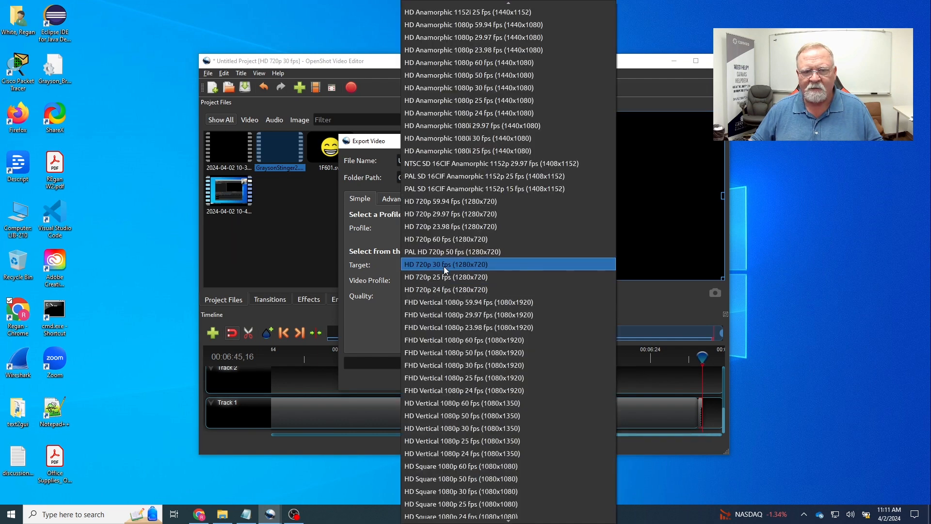
{"action": "left_click", "coordinate": [444, 265]}
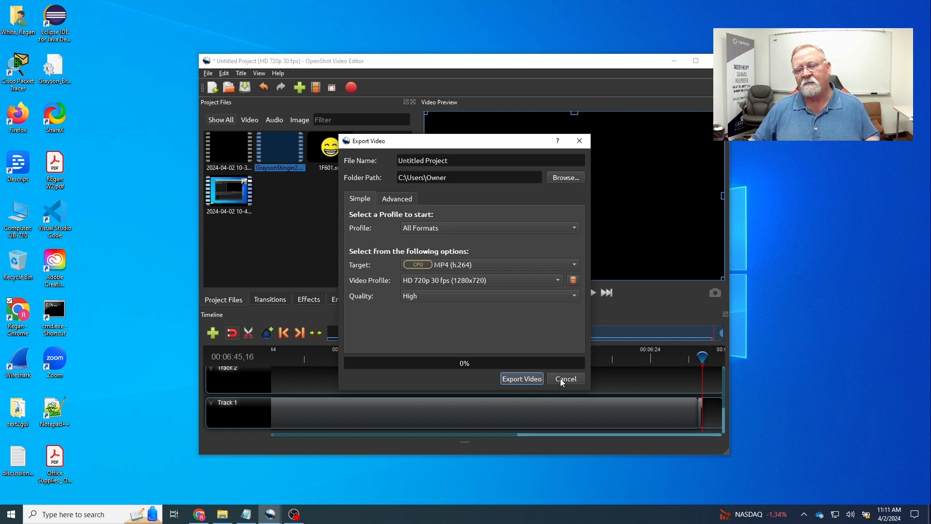
{"action": "left_click", "coordinate": [579, 141]}
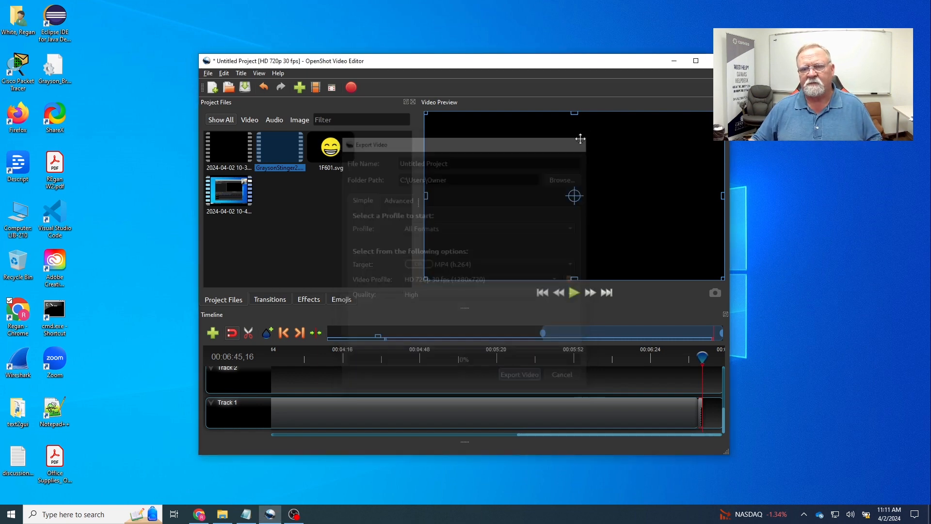